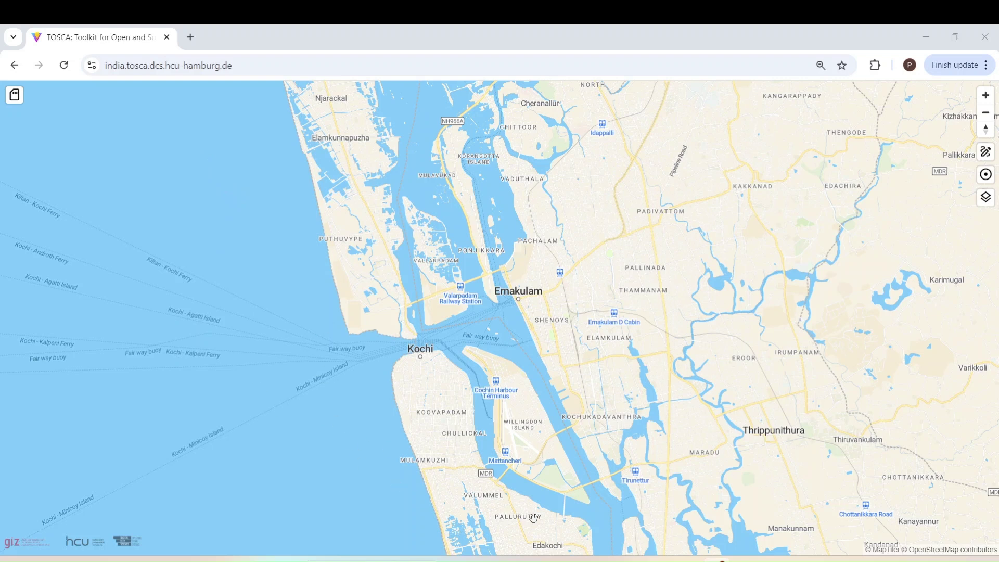
Step: Add the Kochi Buildings dataset from the Kochi datastore to the map
click(16, 97)
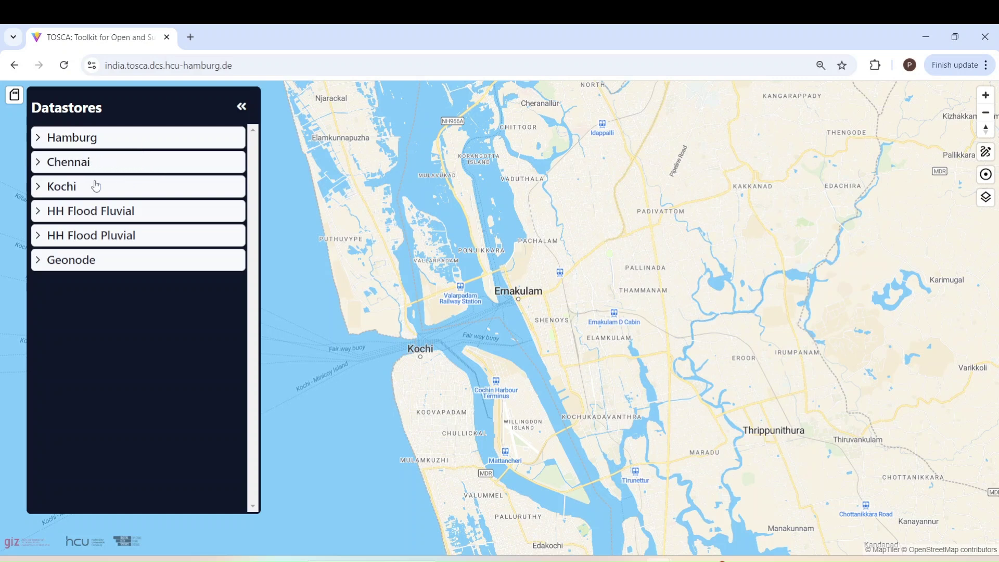
click(190, 189)
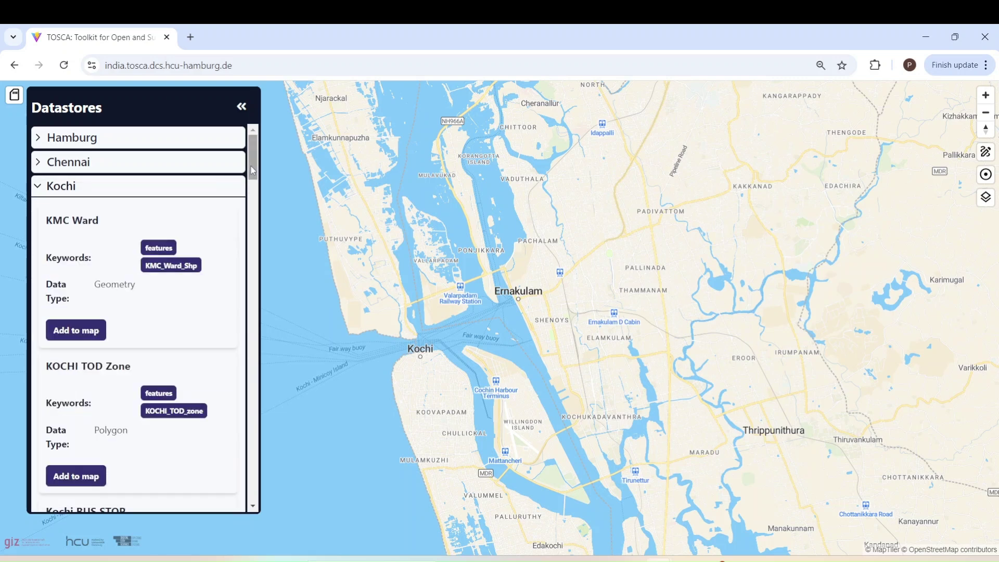
scroll(251, 192, down, 1)
scroll(253, 193, down, 14)
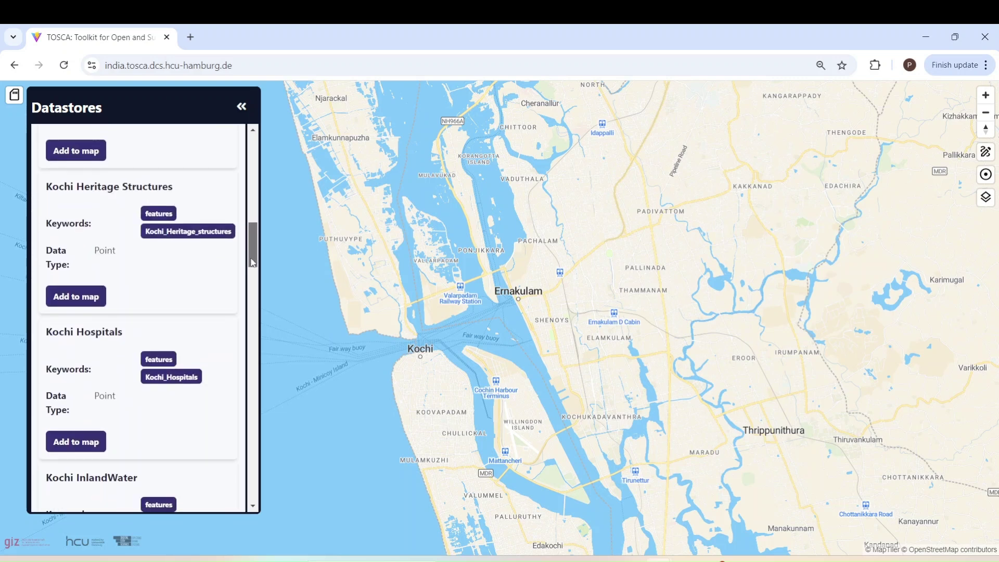
drag(252, 262, 255, 219)
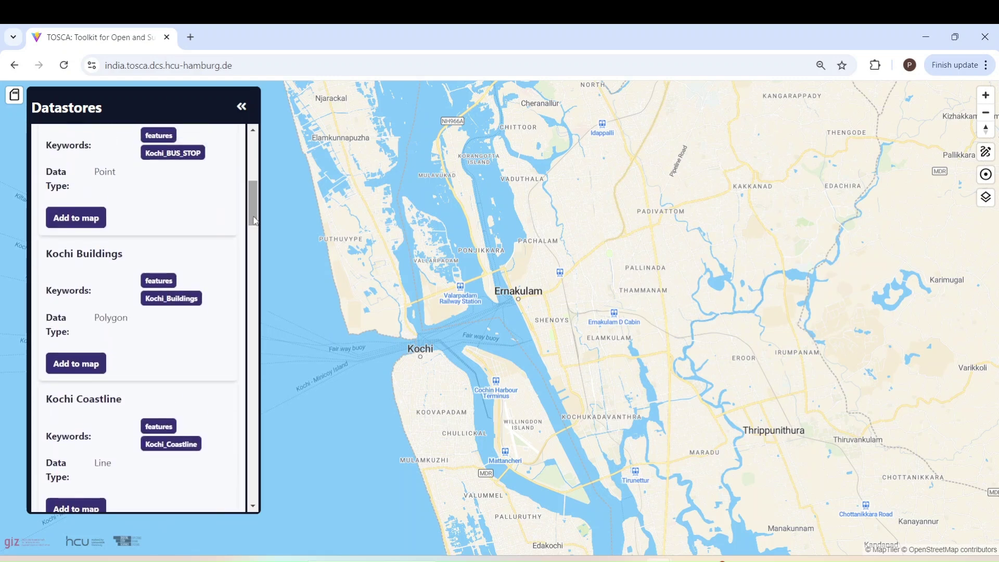
click(87, 364)
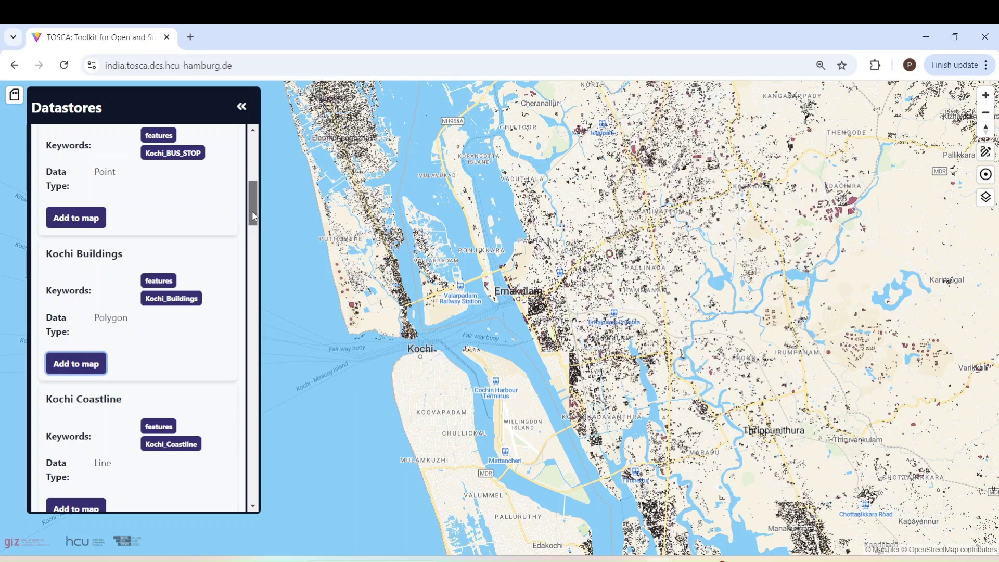
Step: Add the KMC Ward dataset from the Kochi datastore to the map
drag(253, 219, 255, 207)
scroll(150, 272, up, 5)
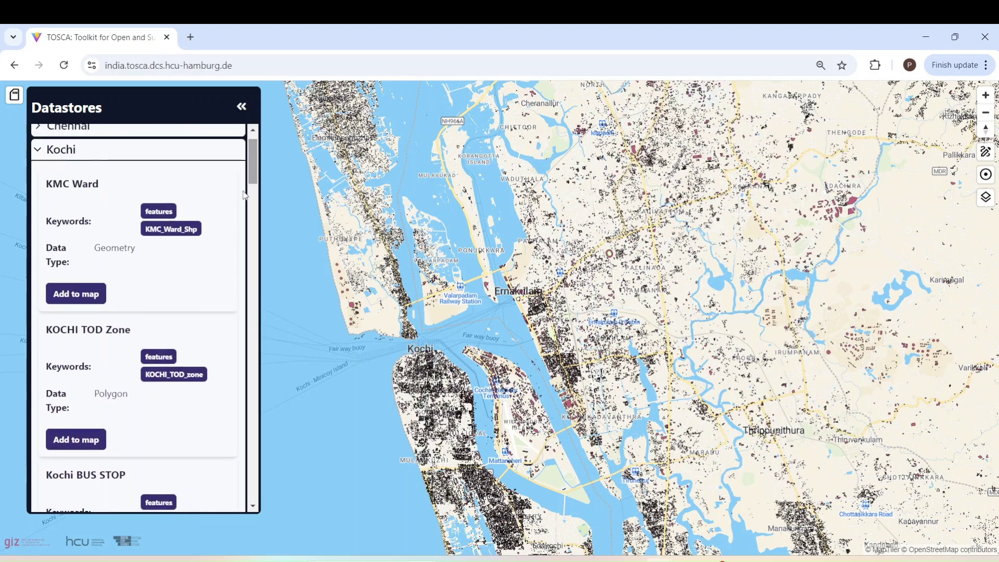
click(98, 295)
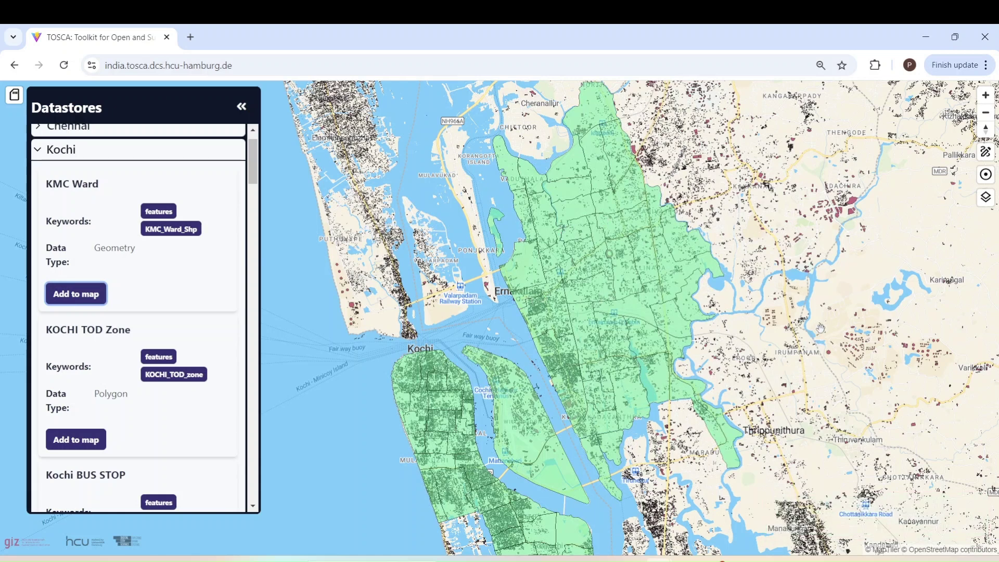
Step: Toggle the KMC Ward layer's visibility off and back on in the layer list, and delete that layer
click(986, 200)
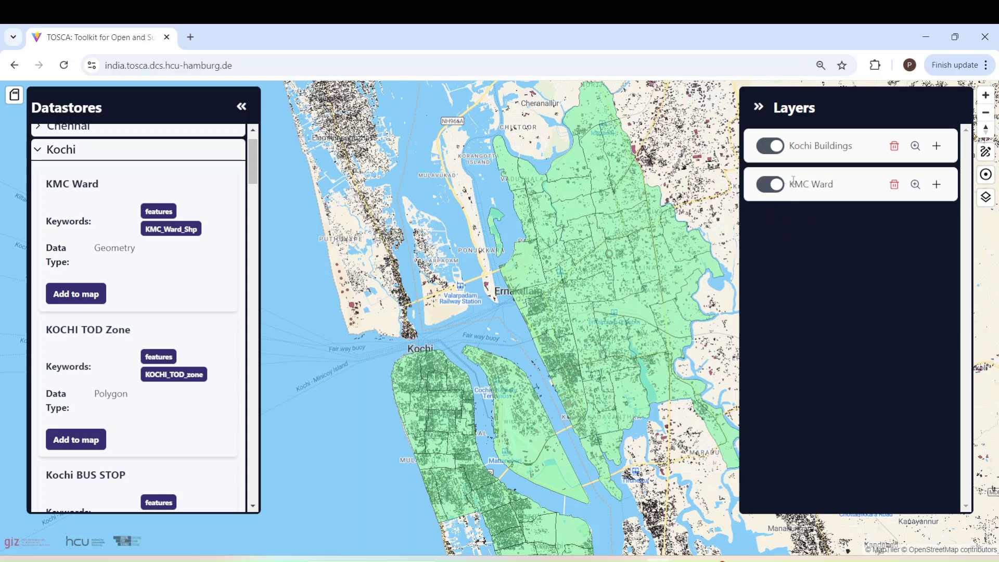
click(778, 193)
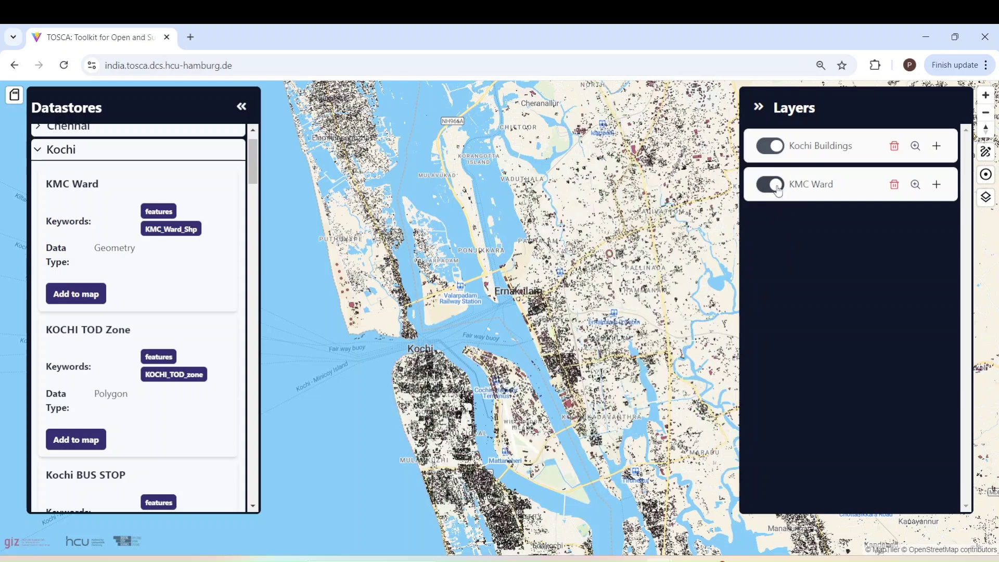
click(766, 186)
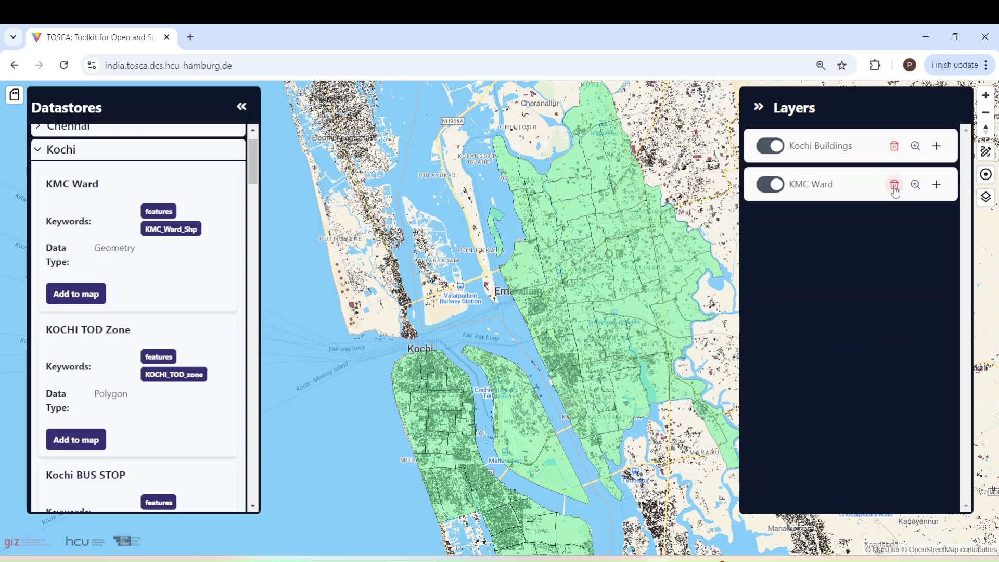
click(895, 189)
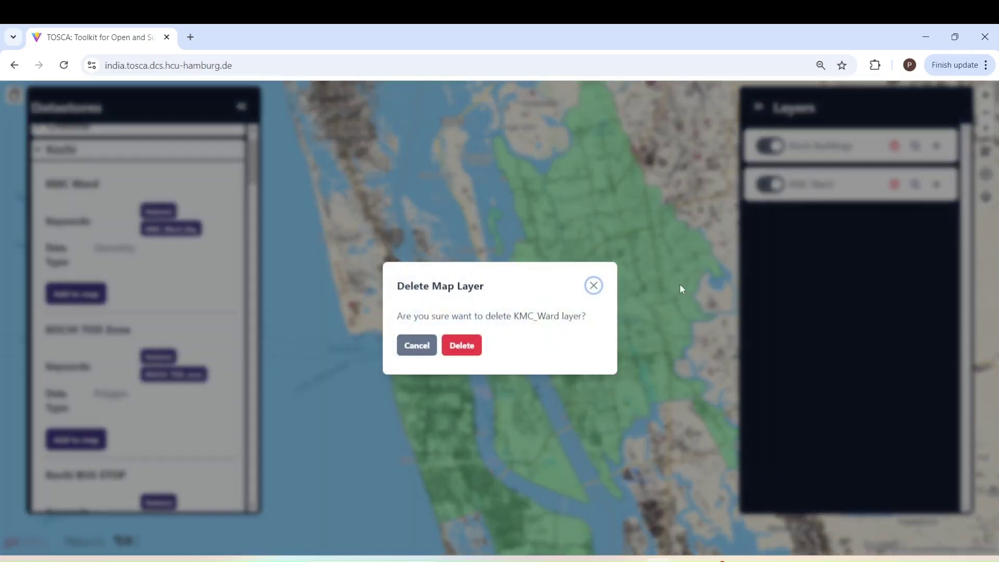
click(453, 346)
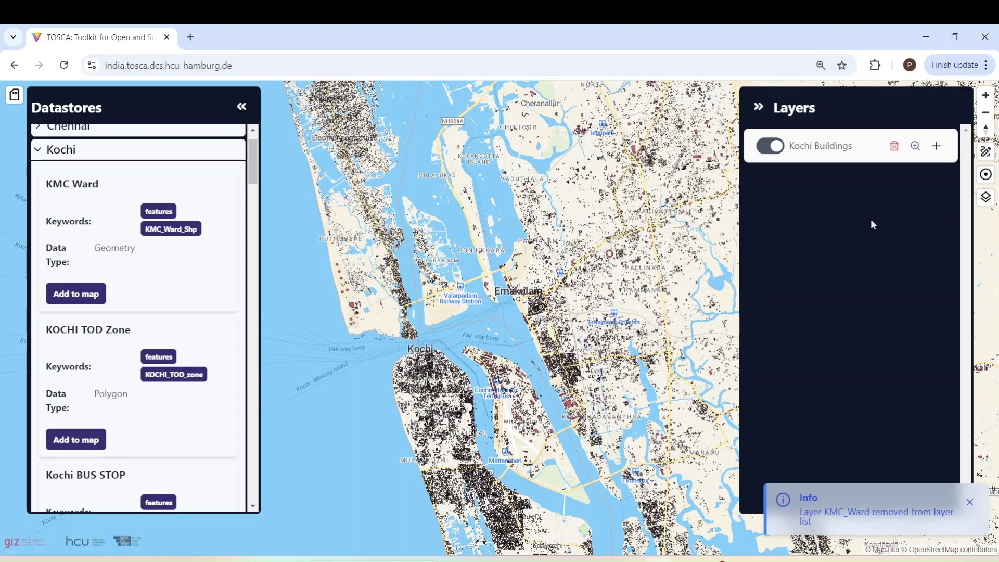
Step: Set the Kochi Buildings layer's color to blue and increase its opacity slightly
click(938, 152)
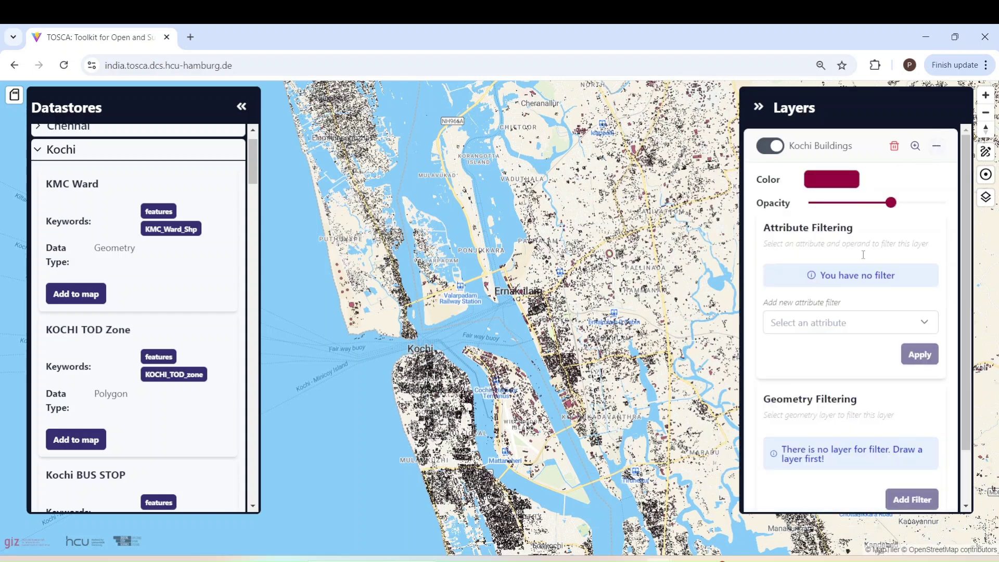
click(843, 186)
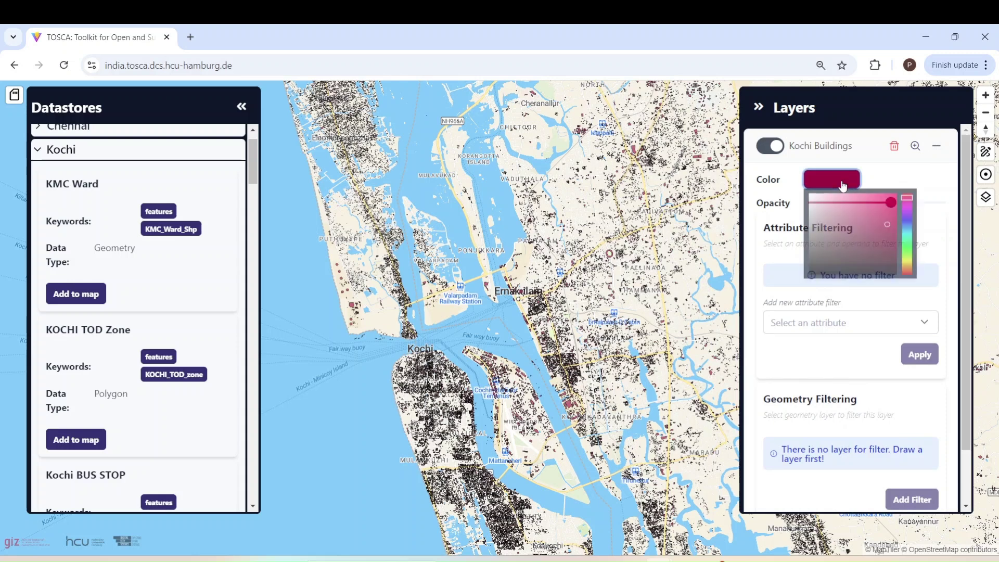
click(907, 222)
click(895, 183)
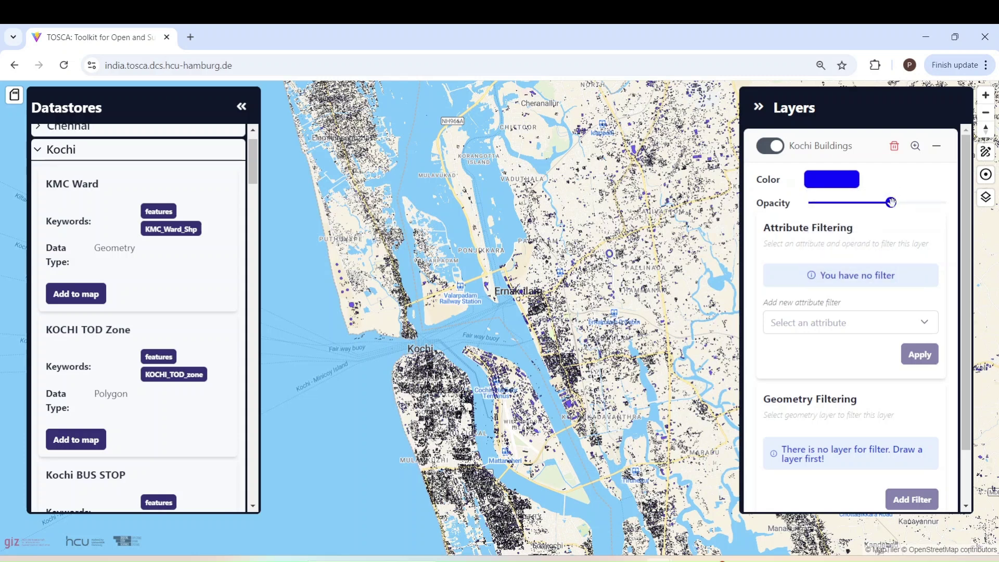
drag(891, 203, 849, 203)
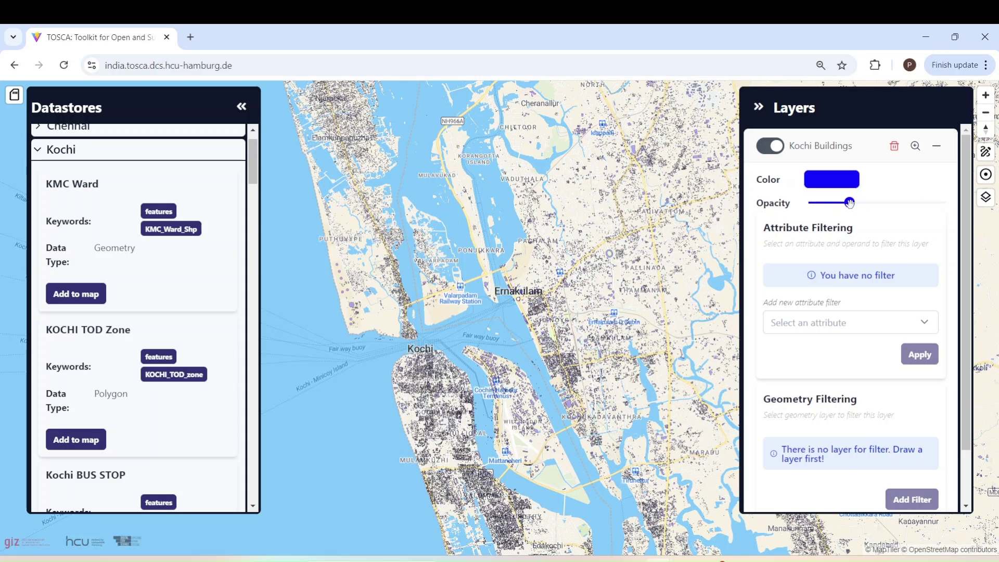
drag(872, 209, 915, 210)
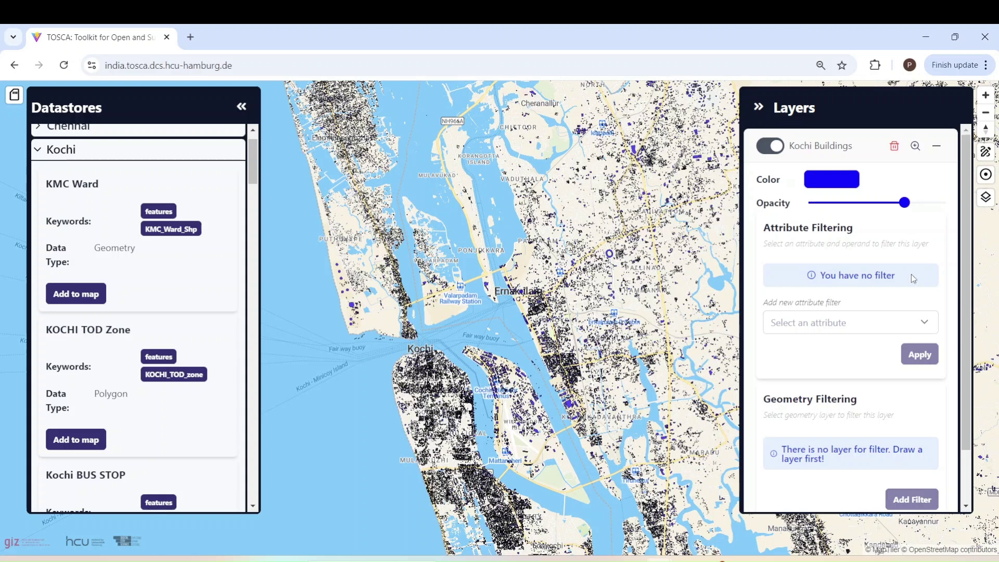
Step: Collapse the Kochi Buildings layer settings and hide both the layer list and the datastore list
scroll(873, 224, down, 1)
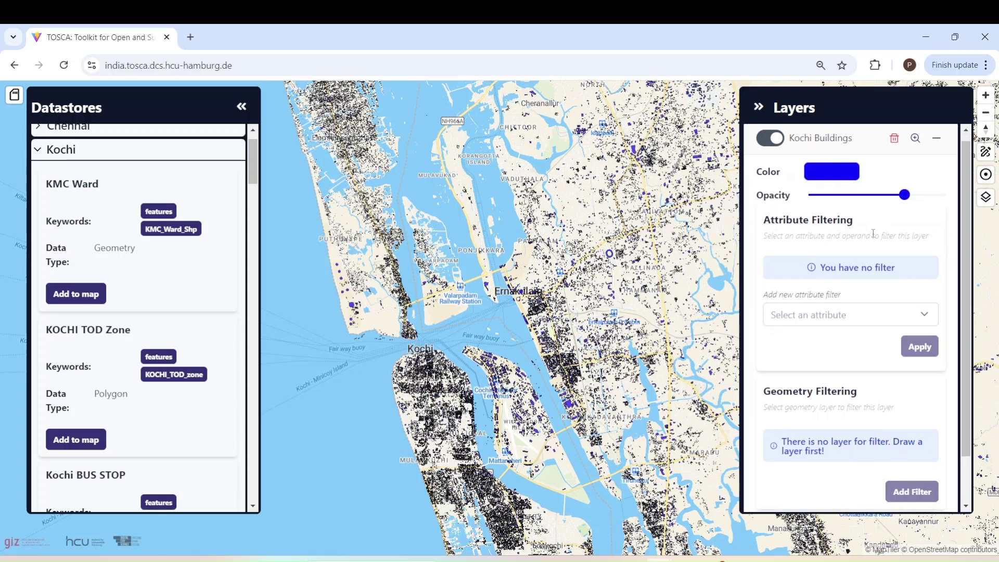
scroll(873, 233, up, 1)
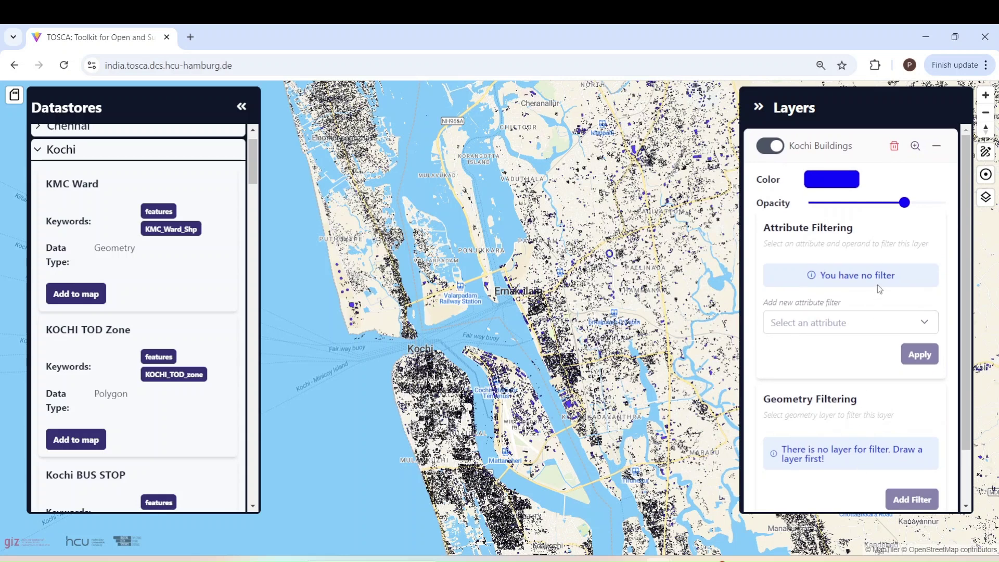
click(936, 148)
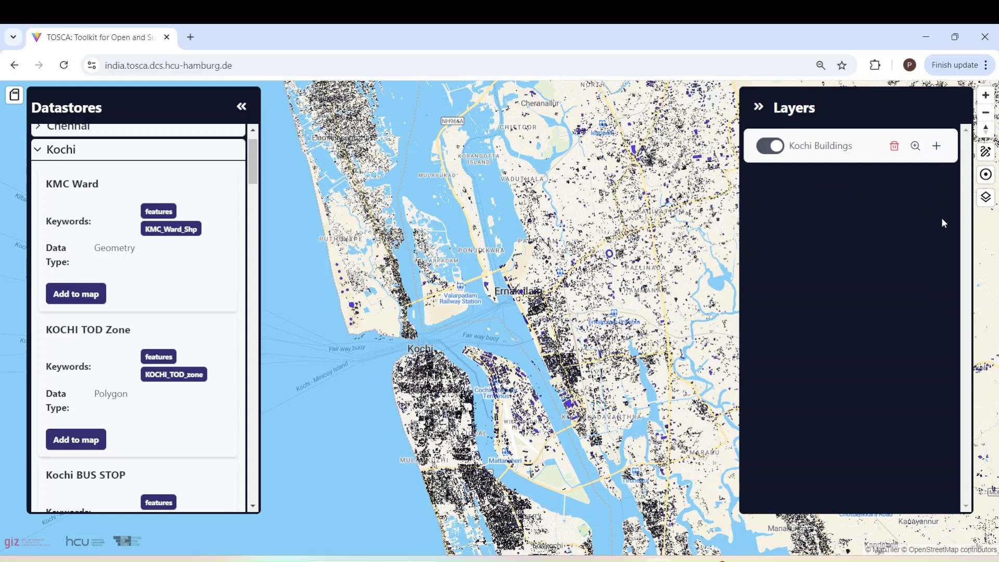
click(987, 202)
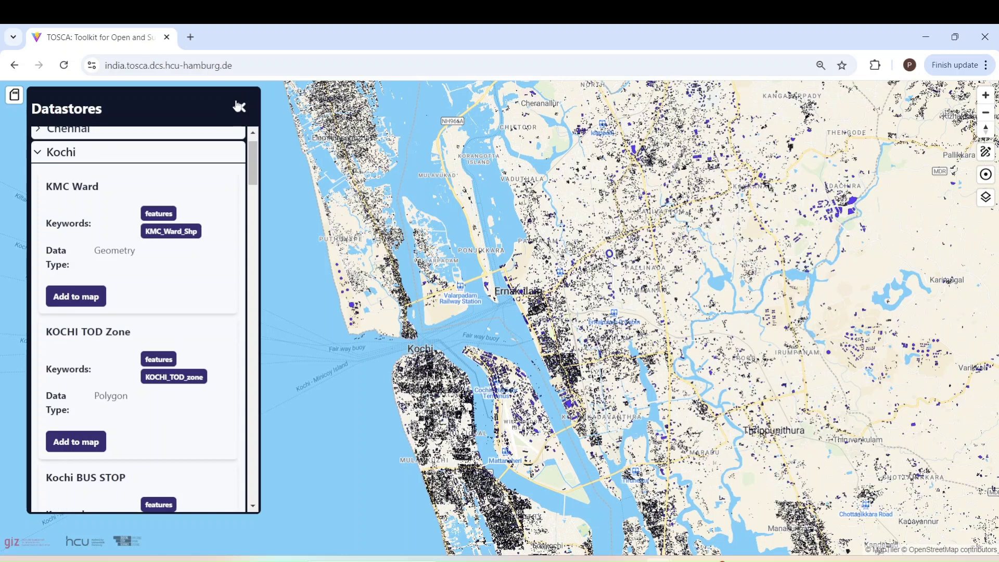
click(240, 109)
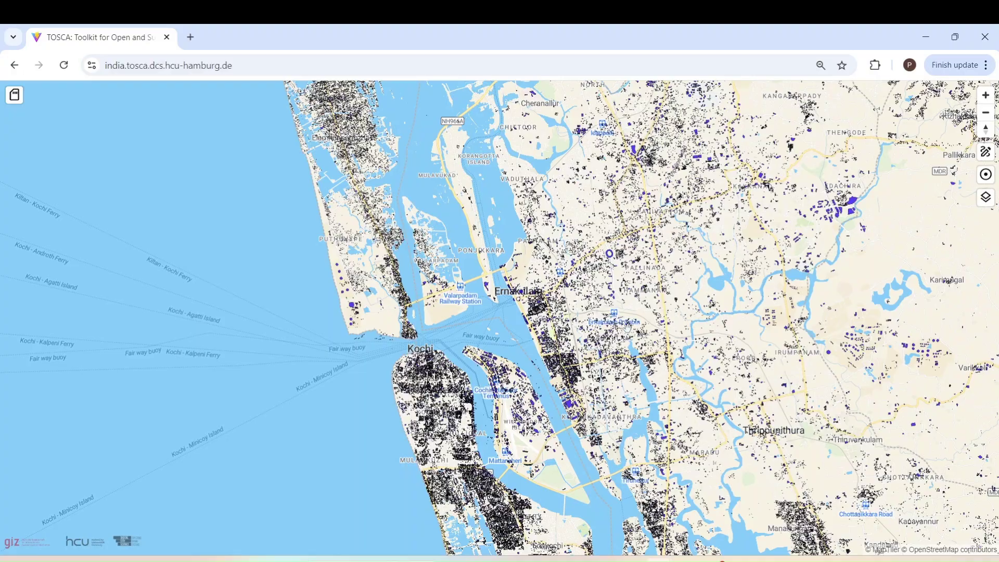
Step: Draw a closed five-sided polygon around the buildings south of Ernakulam Junction and north of Kochukadavanthra
scroll(584, 417, up, 3)
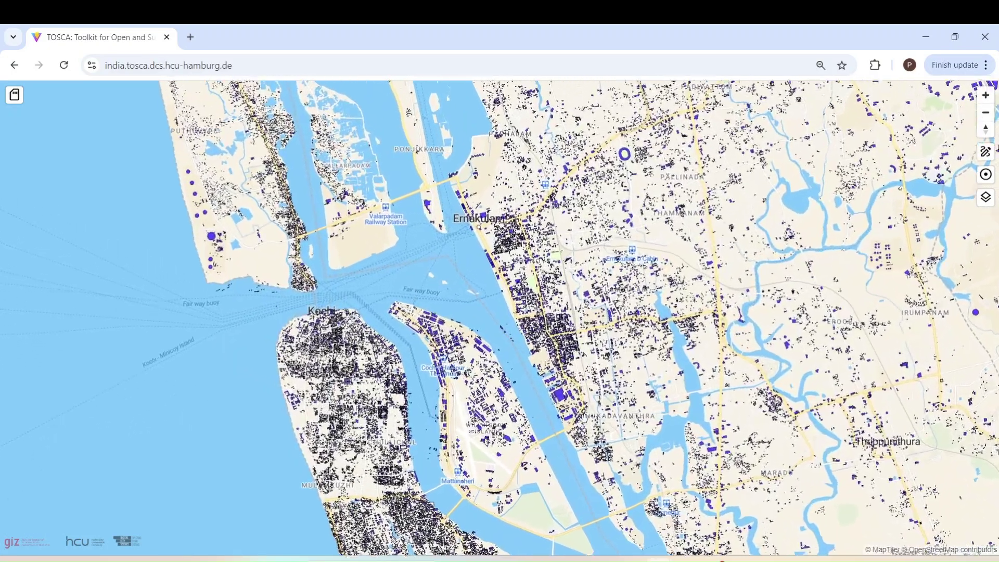
scroll(627, 405, up, 3)
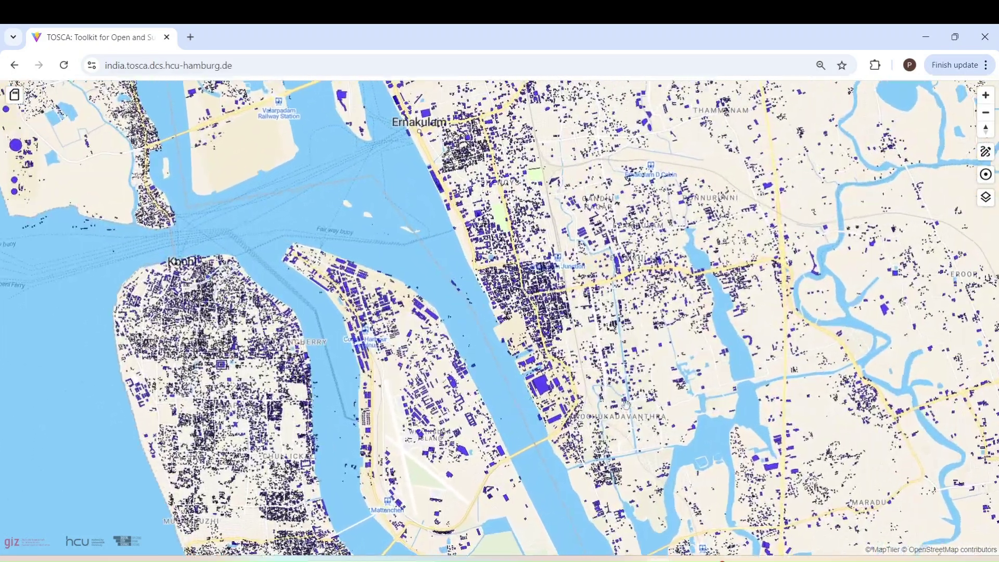
scroll(627, 405, up, 2)
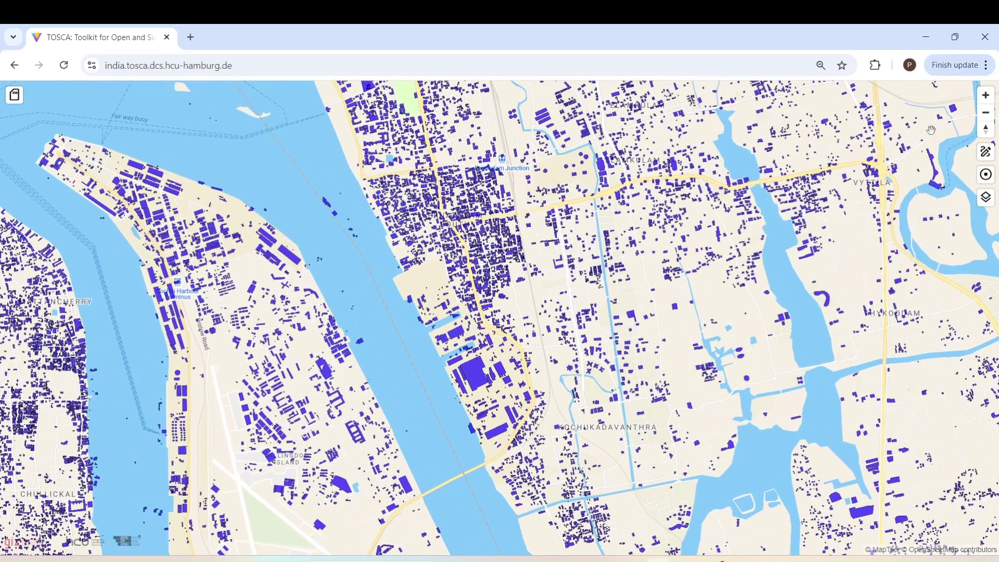
scroll(991, 158, up, 1)
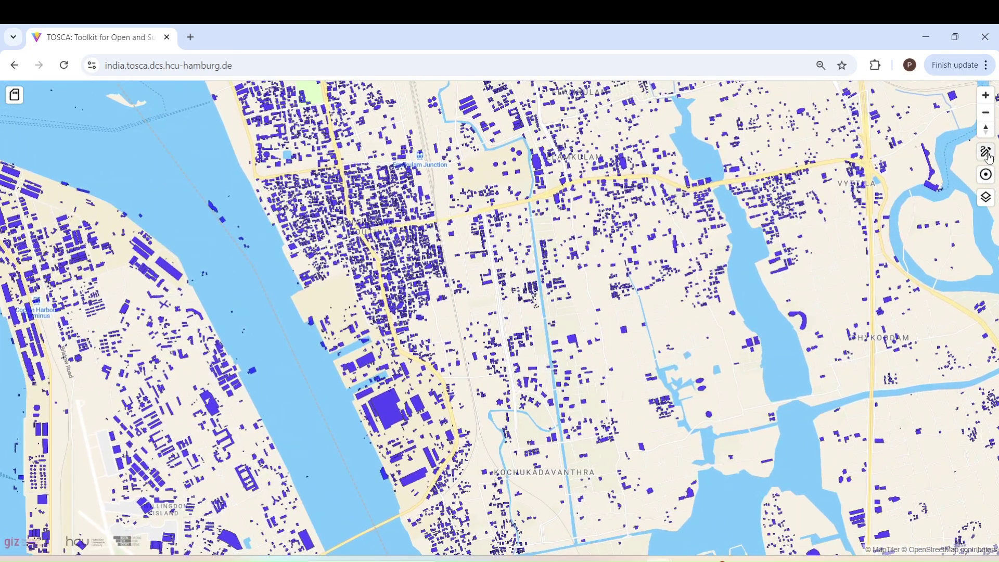
click(988, 153)
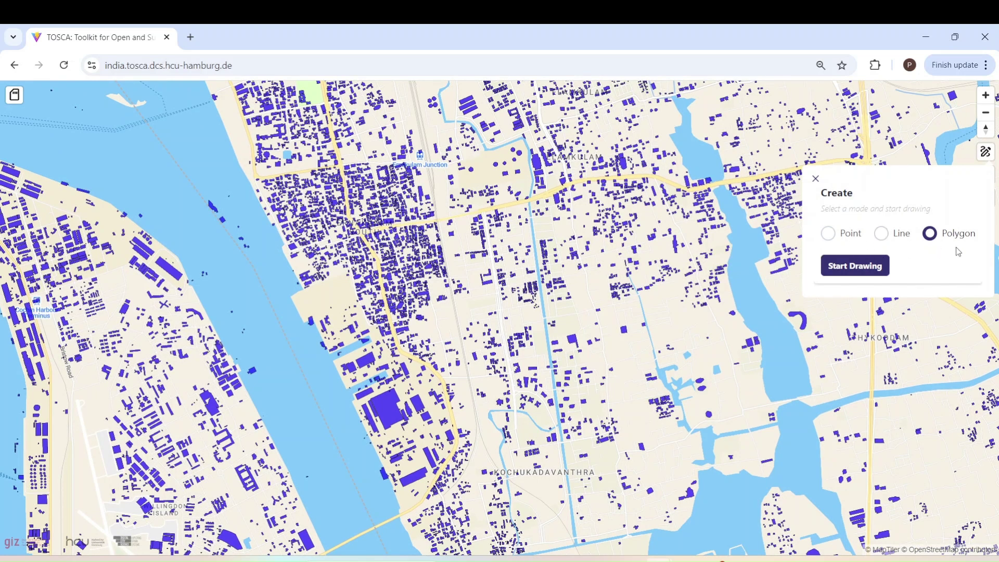
click(861, 267)
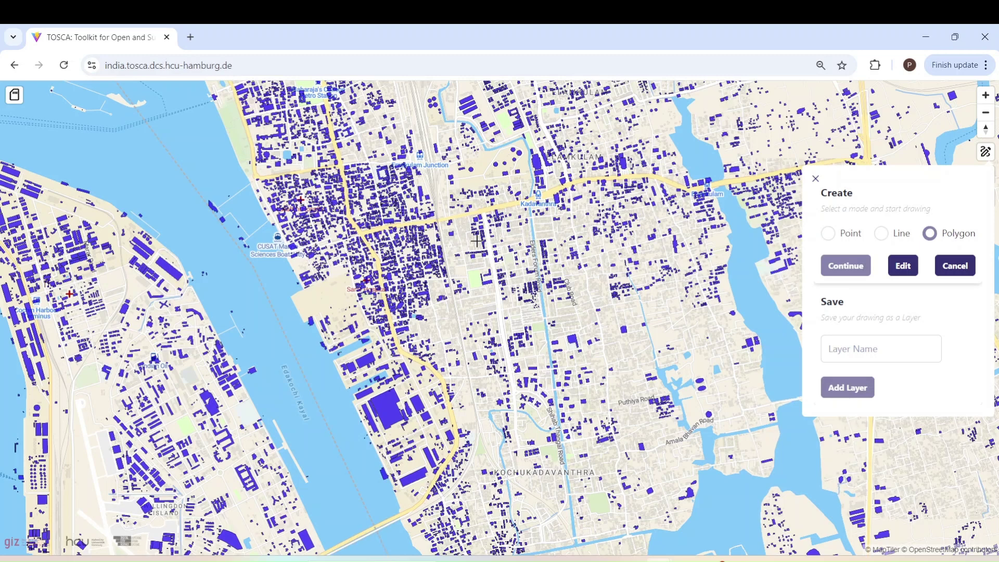
click(545, 235)
click(442, 244)
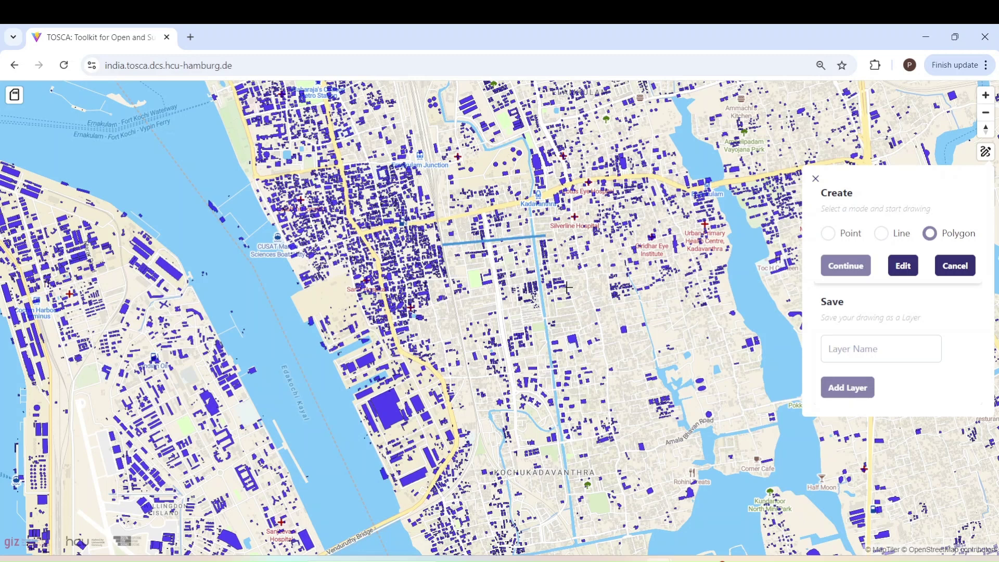
click(566, 332)
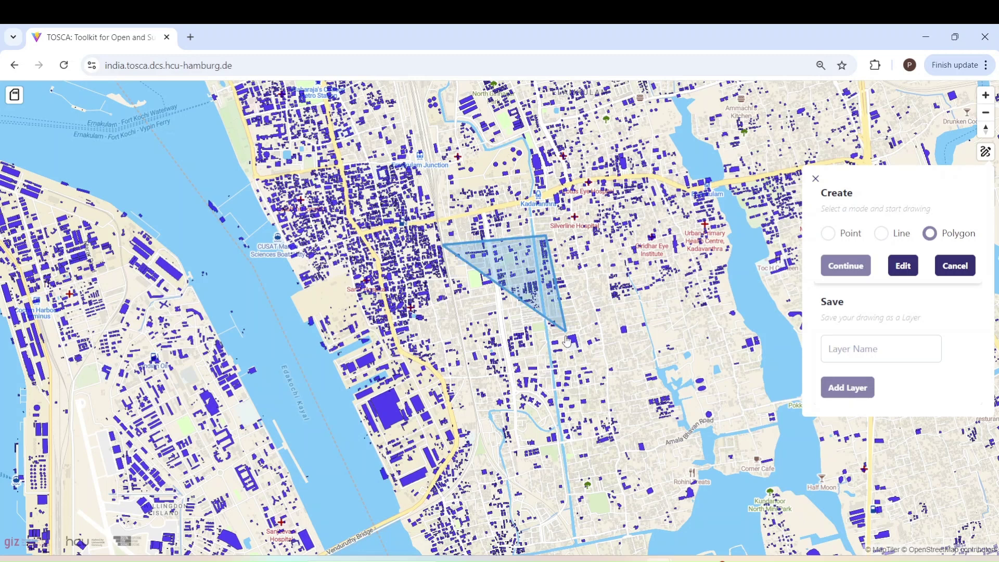
click(498, 390)
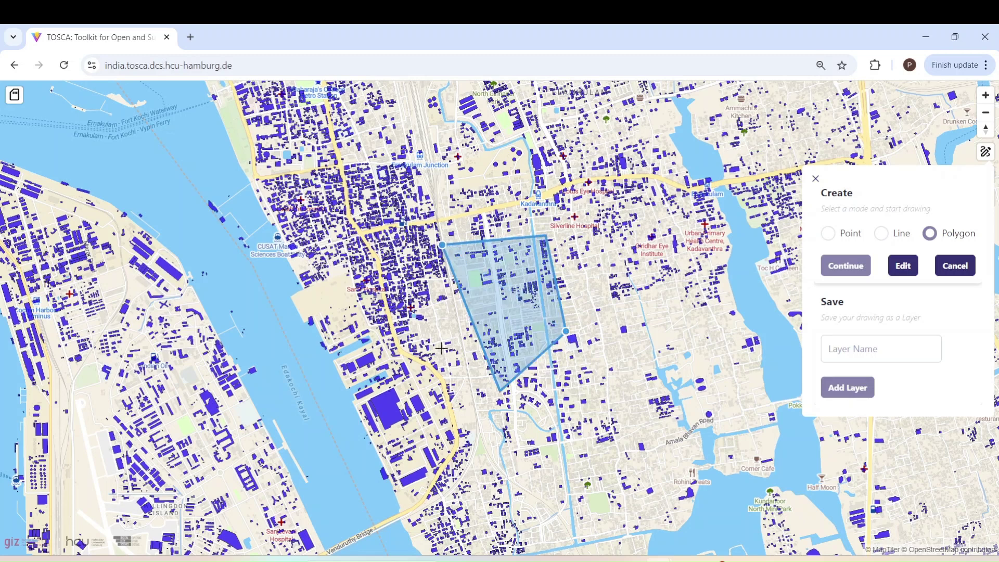
click(420, 335)
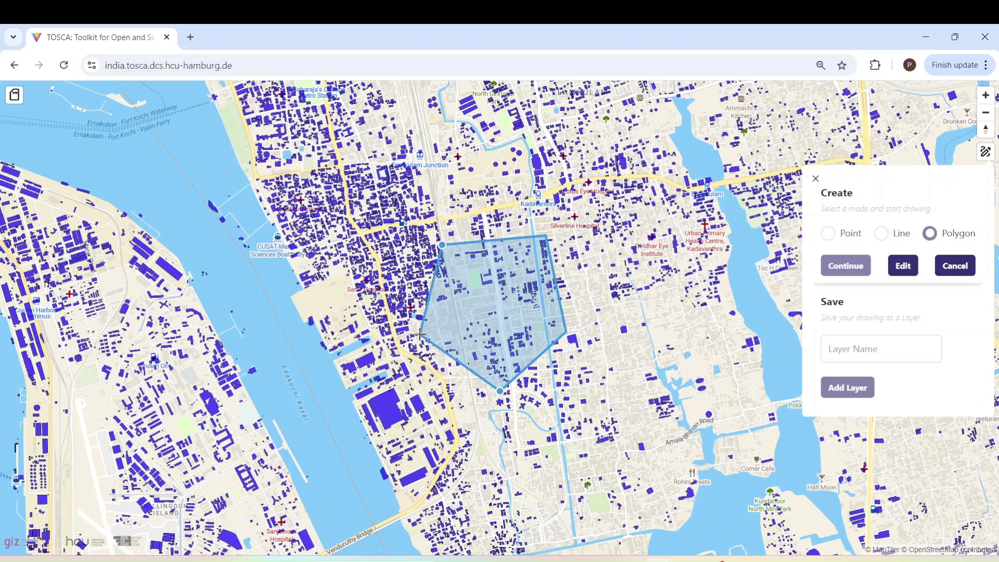
click(443, 245)
Step: Edit the drawn polygon by moving its easternmost vertex slightly outward to the northeast
click(905, 268)
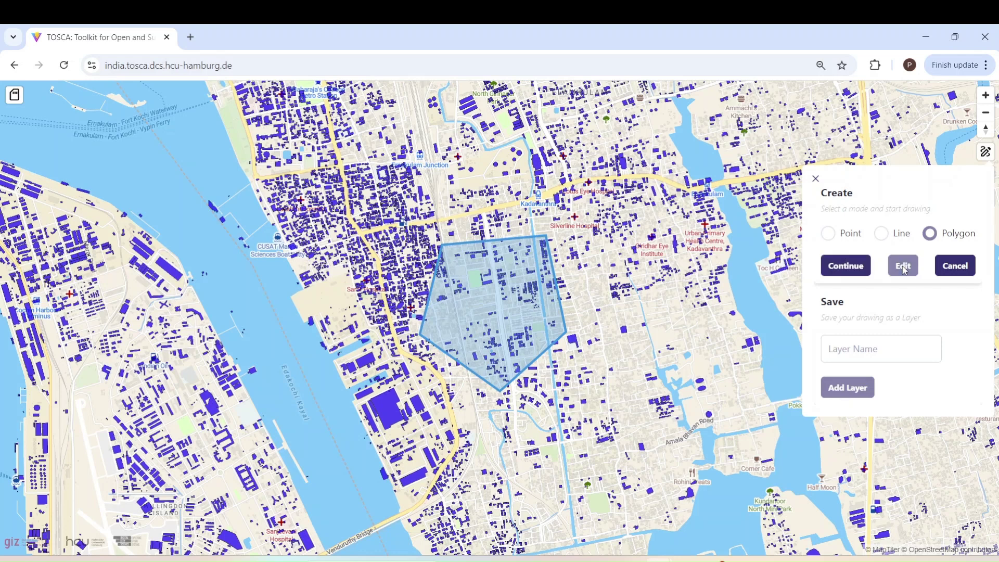
click(520, 298)
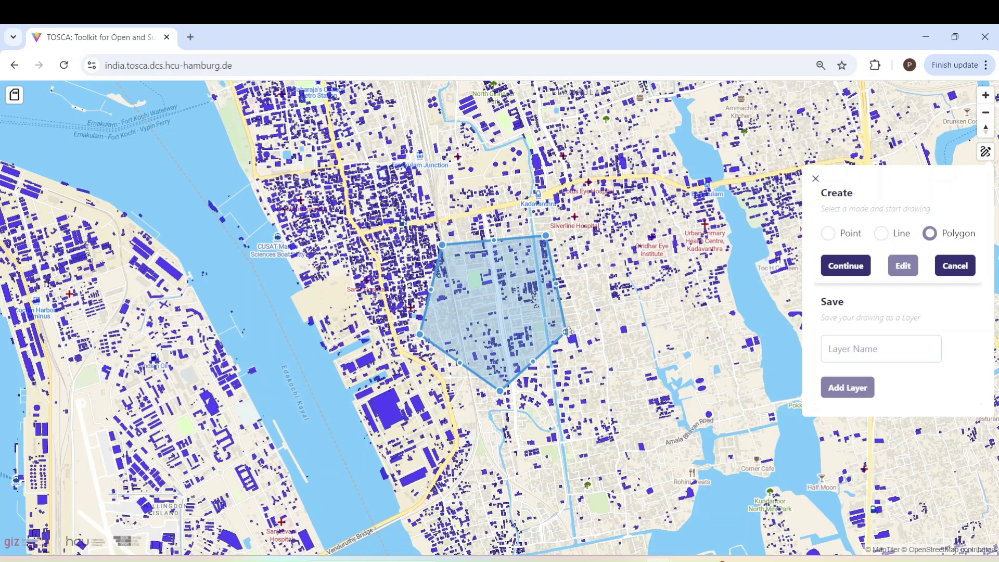
click(587, 297)
drag(576, 325, 578, 321)
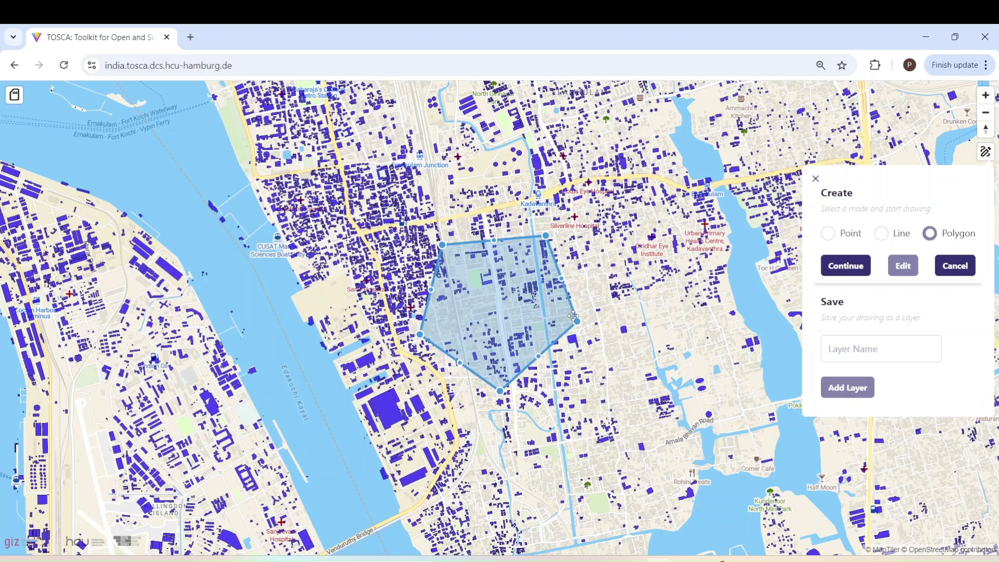
Step: Finish editing the polygon, save it as a layer named AOI, and close the drawing tool
click(844, 266)
click(844, 348)
text(AOI)
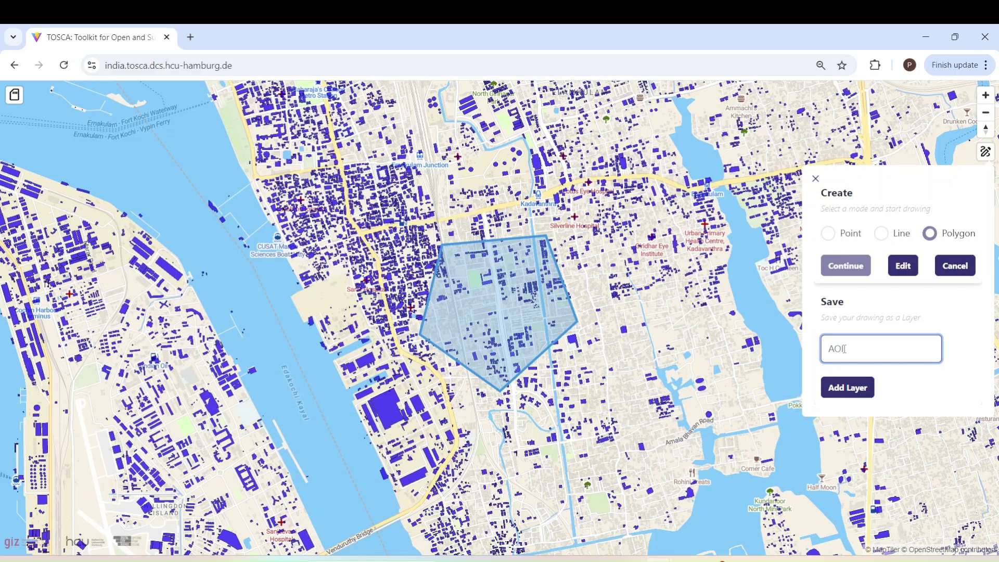
click(844, 391)
click(842, 389)
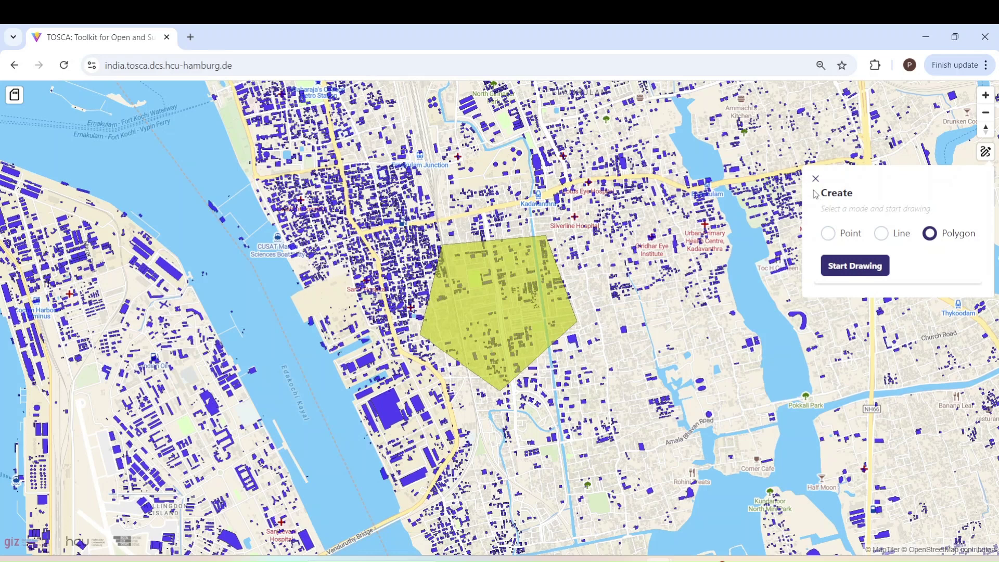
click(816, 179)
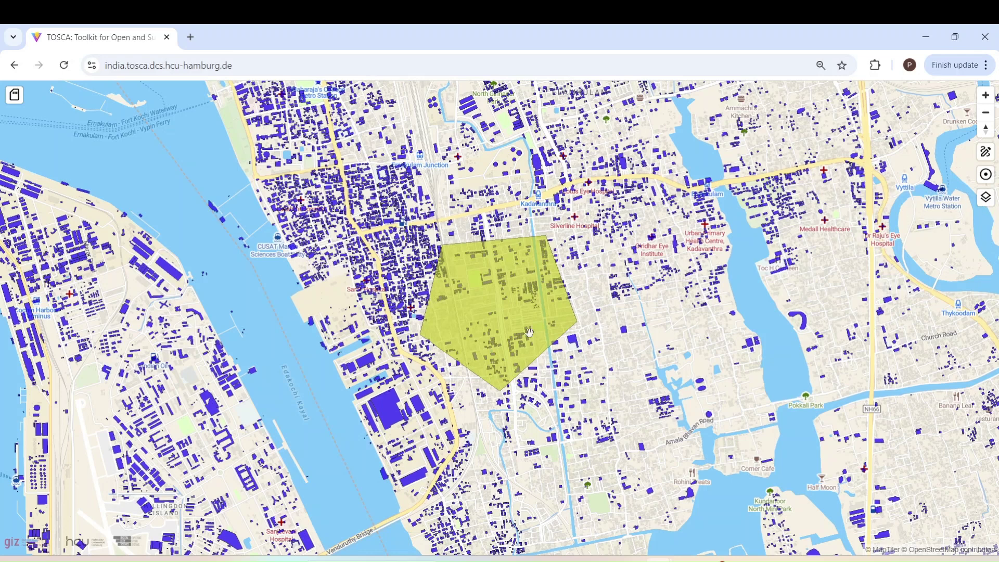
Step: Check the AOI layer in the layer list by hiding and reshowing it on the map, and close the list
click(987, 199)
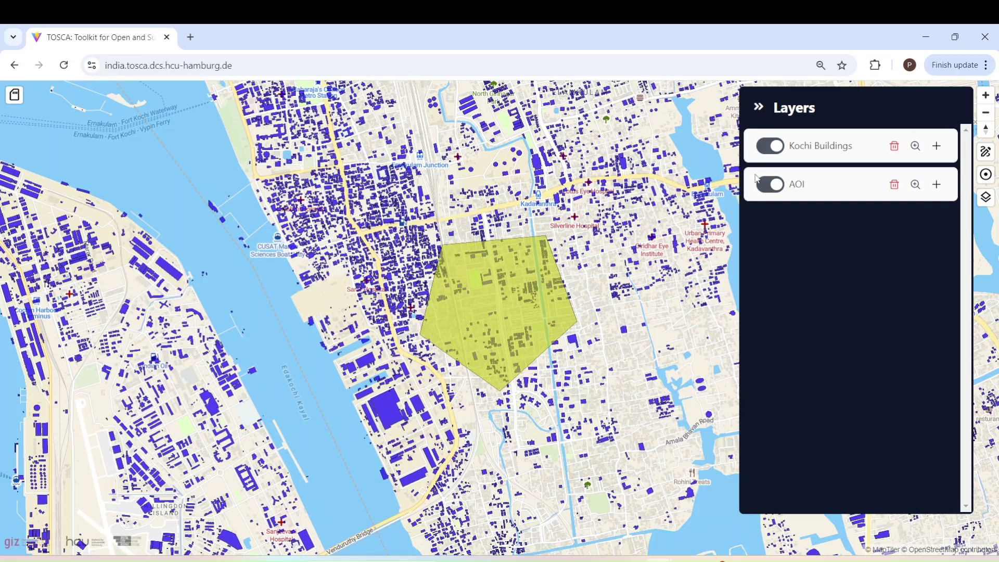
click(779, 192)
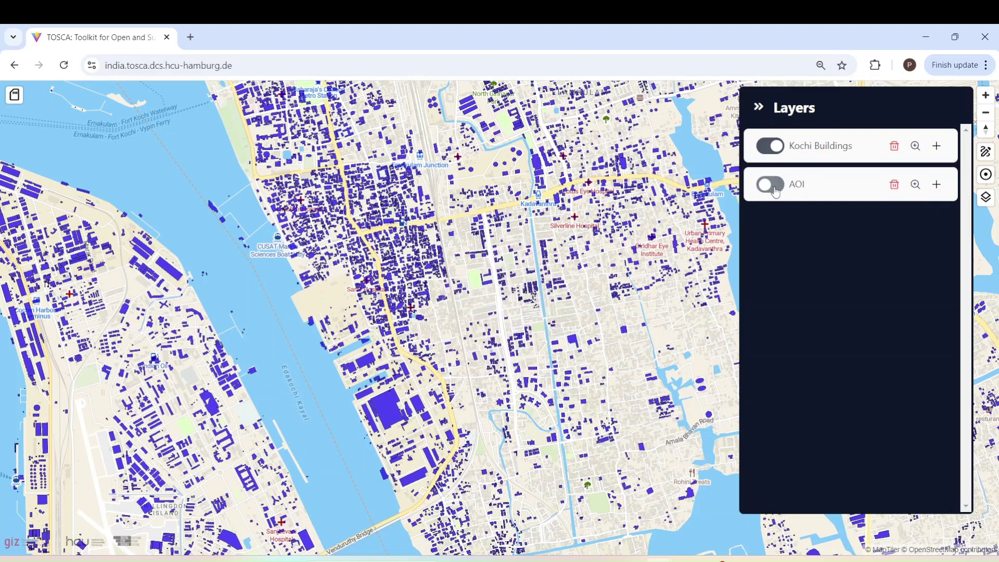
click(768, 191)
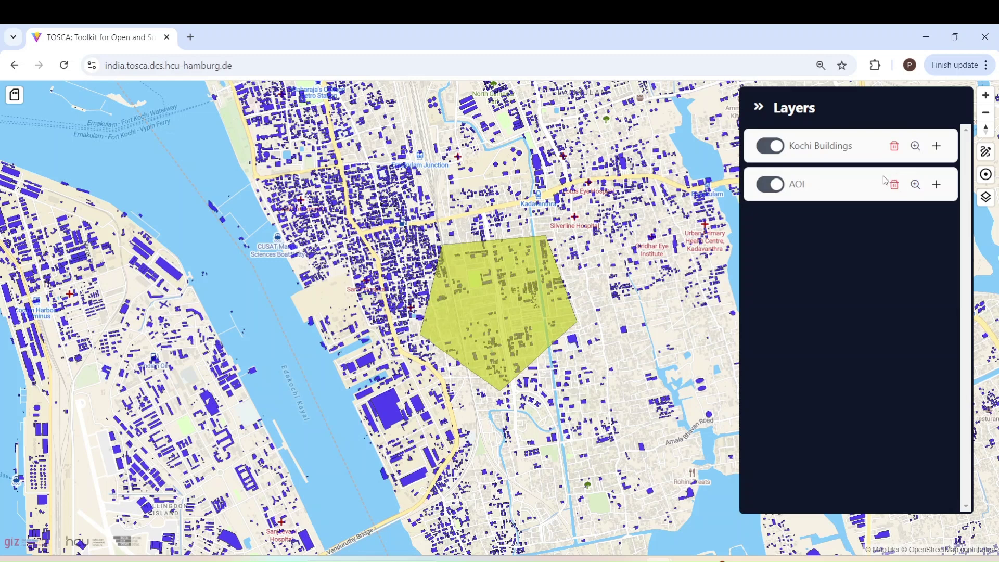
click(988, 158)
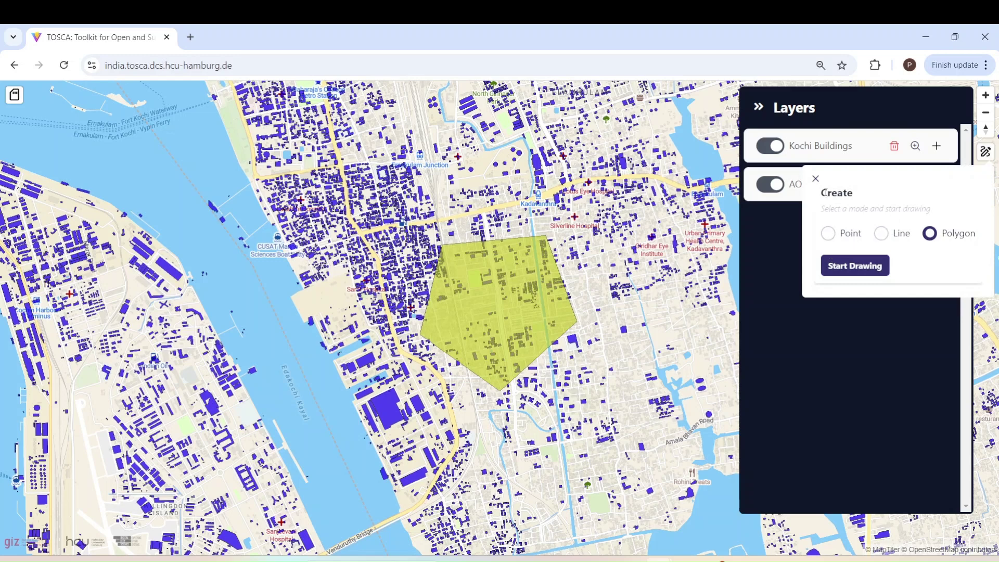
click(815, 179)
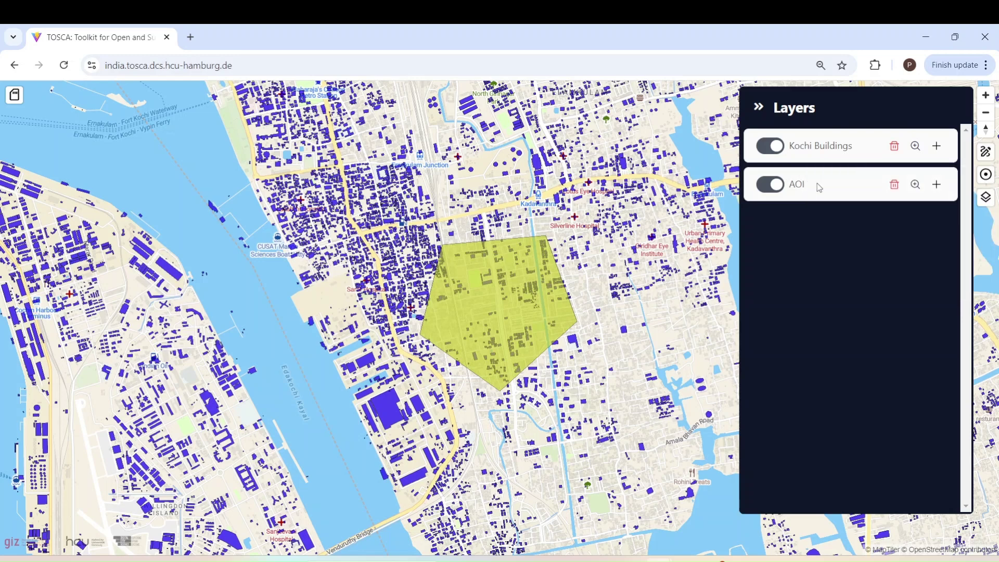
click(759, 108)
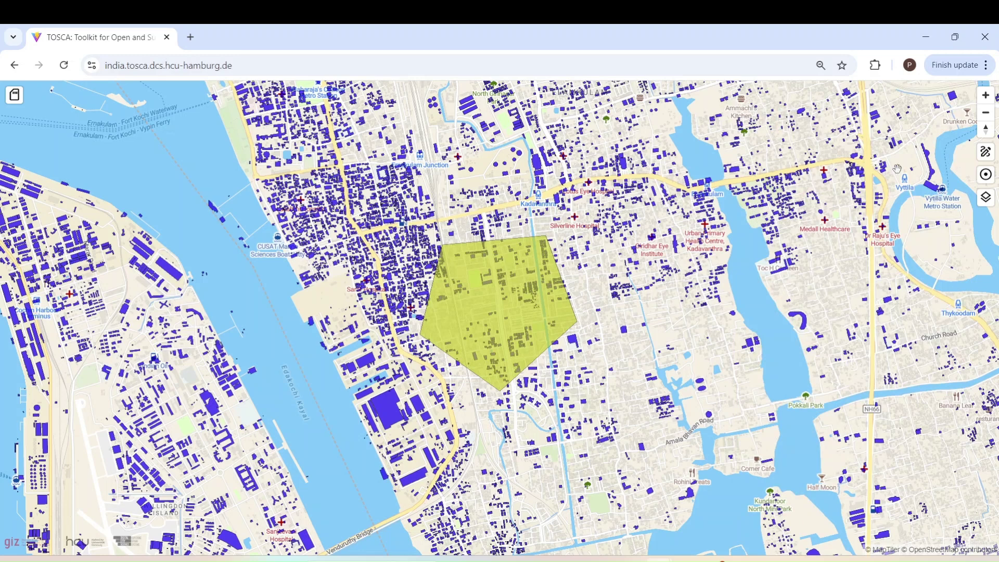
click(986, 177)
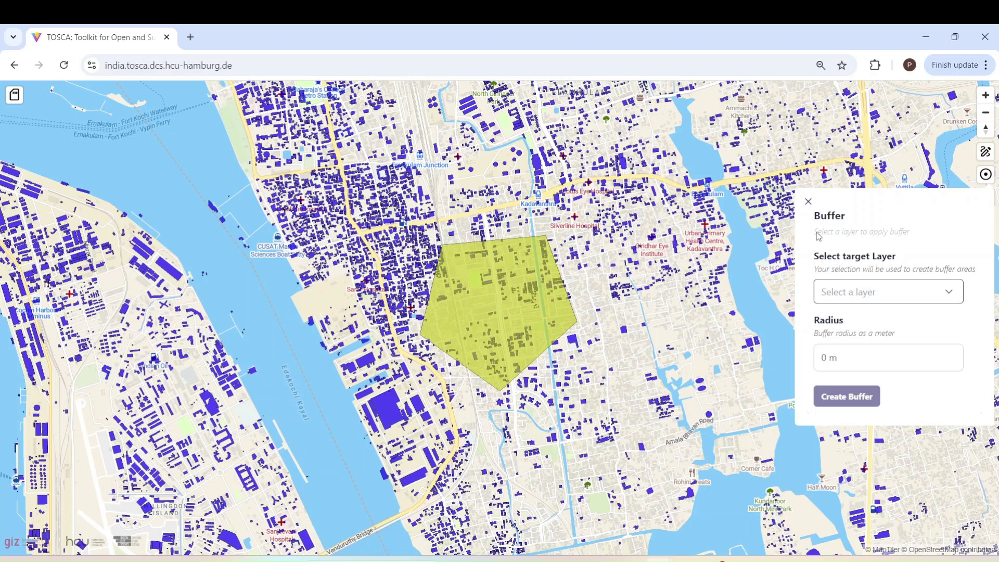
click(809, 202)
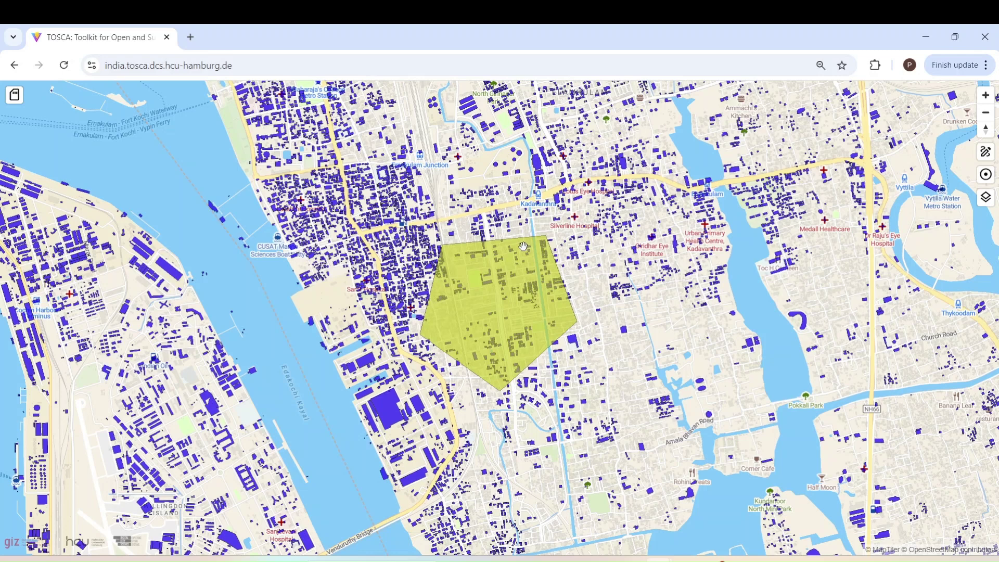
Step: Draw three separate points on the map east of the AOI polygon and west of the river
click(985, 152)
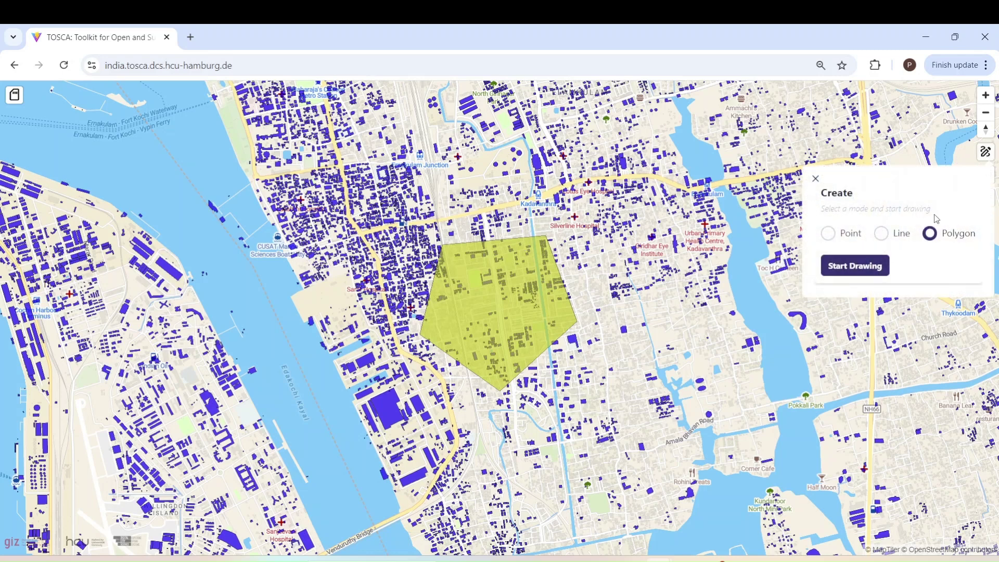
click(829, 235)
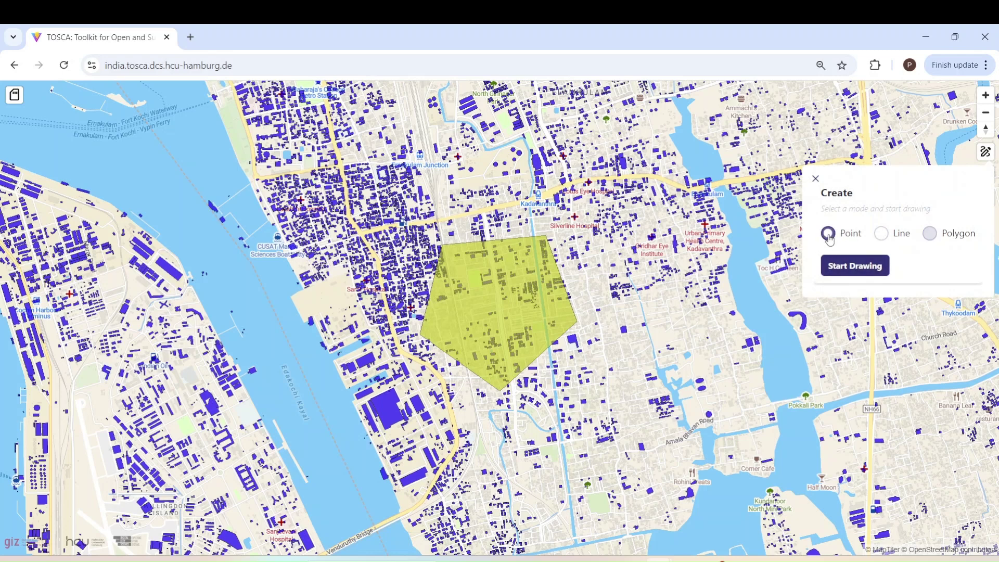
click(850, 268)
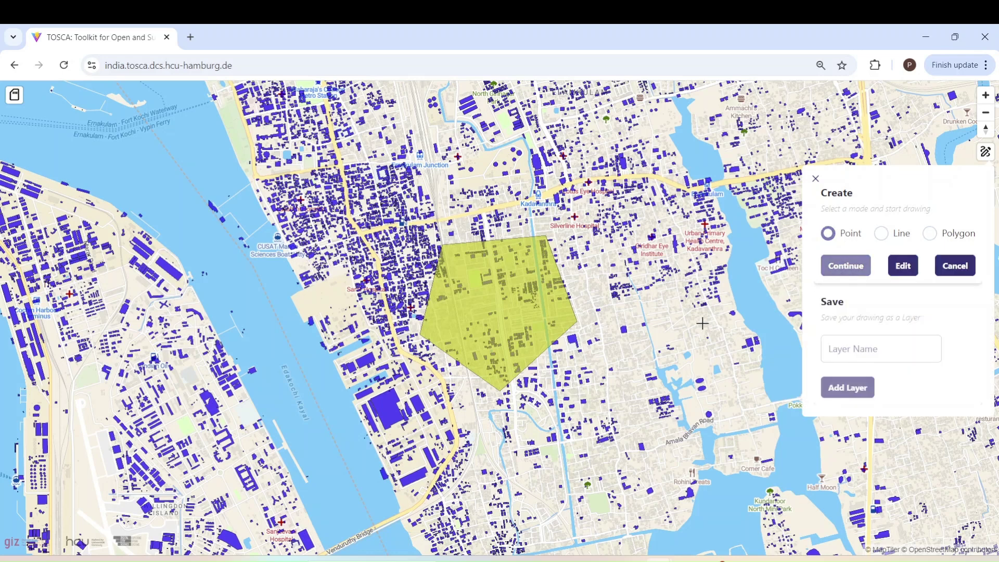
click(627, 310)
click(712, 335)
Step: Save the drawn points as a layer named POI and close the drawing tool
click(850, 350)
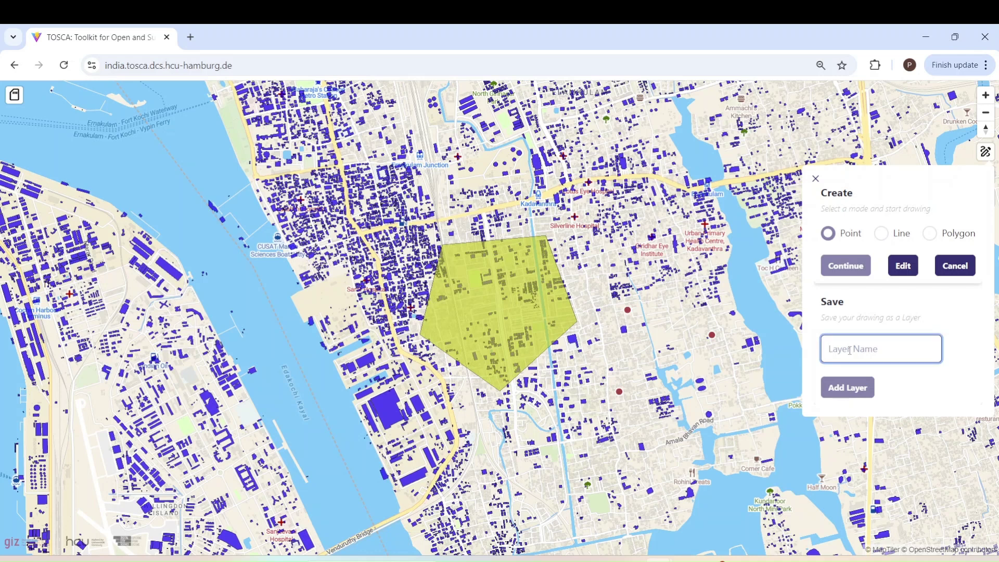
text(POI)
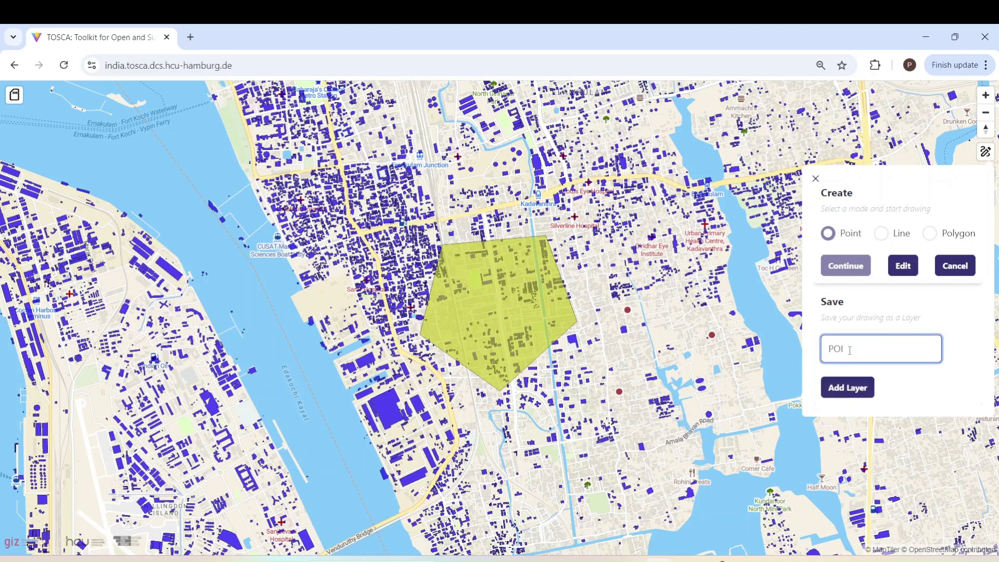
click(852, 394)
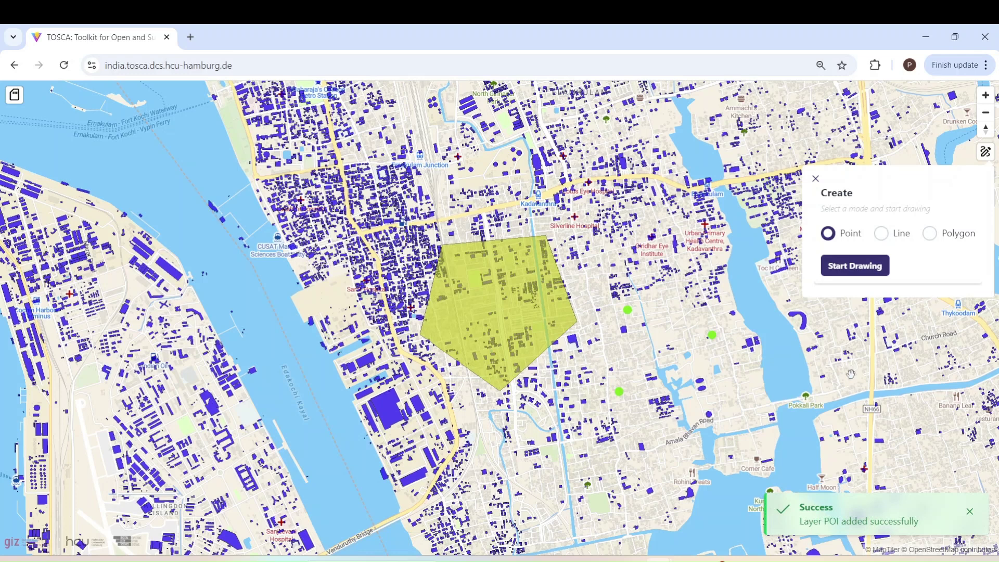
click(815, 180)
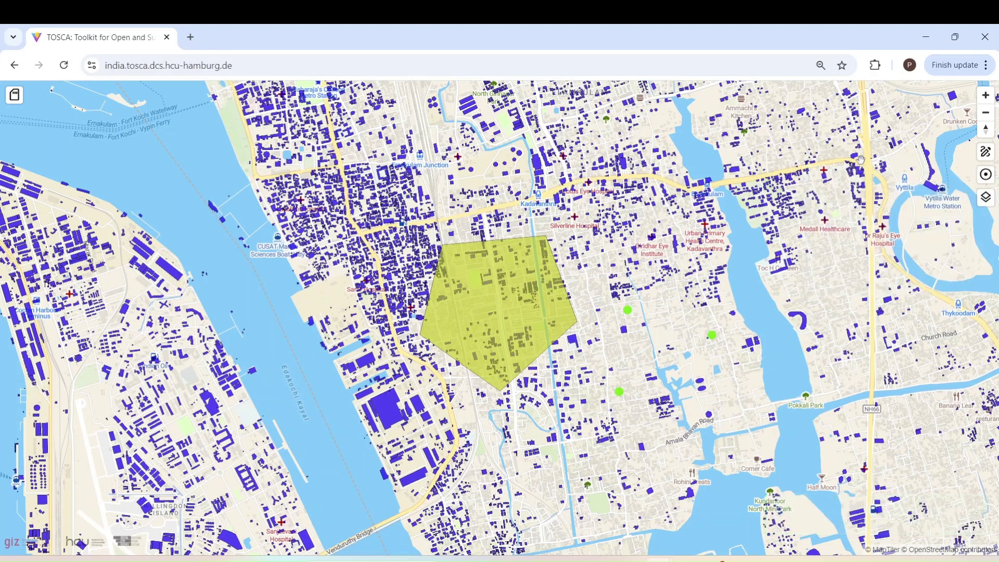
Step: Create a buffer with a 300 m radius around the points of the POI layer
click(986, 176)
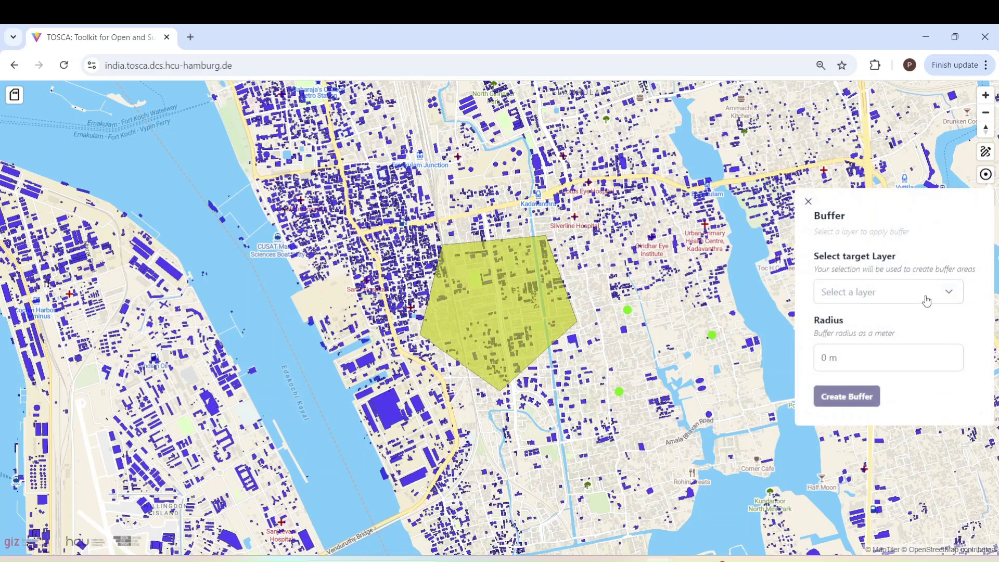
click(930, 303)
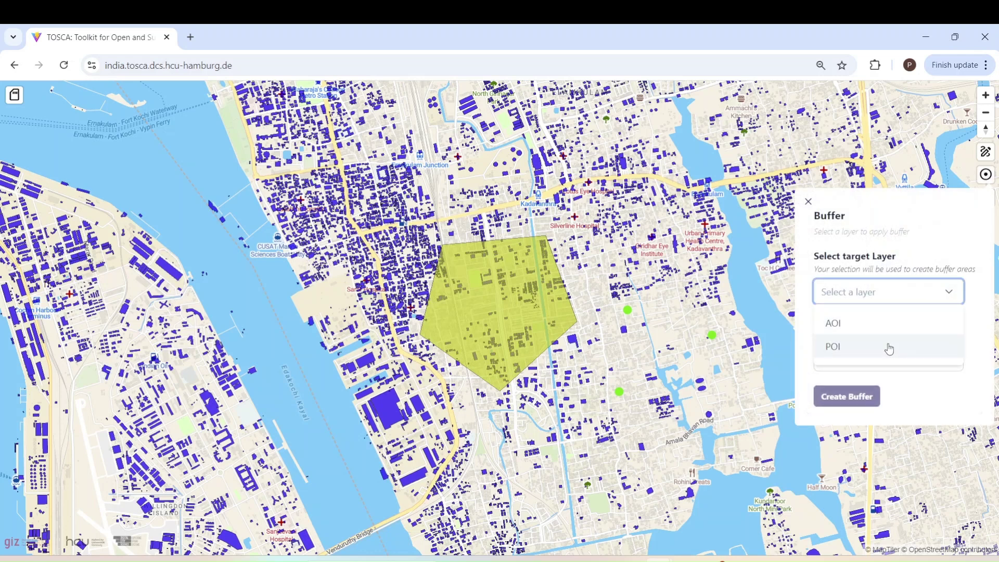
click(889, 347)
click(827, 364)
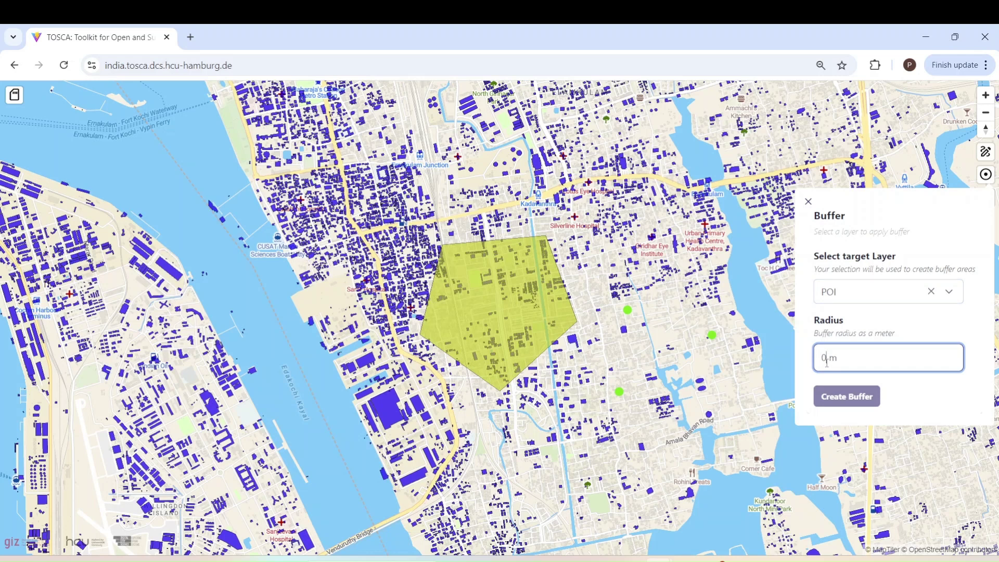
key(BackSpace)
text(3)
text(300)
click(846, 398)
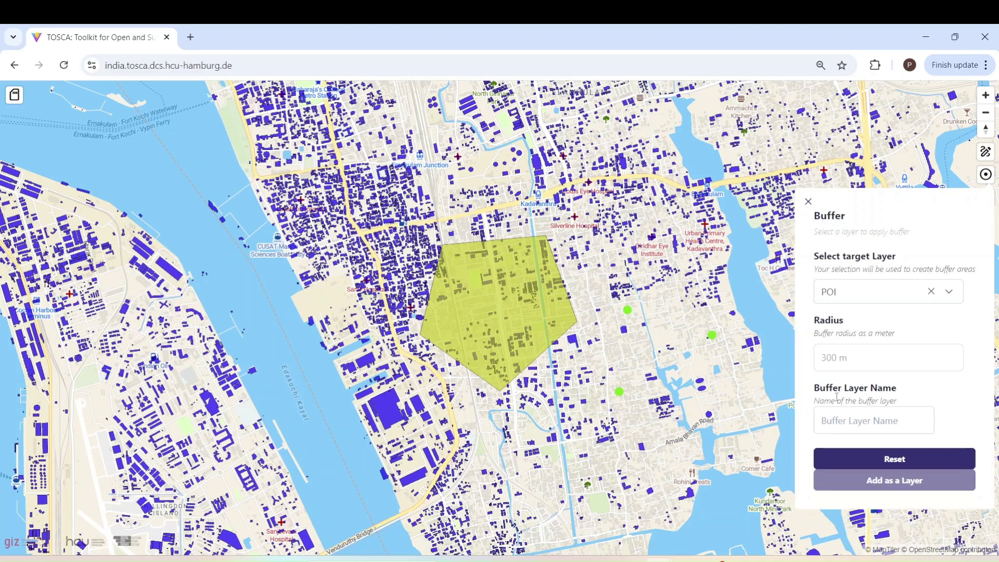
Step: Add the buffer as a layer named POI_buffer and close the buffer tool
click(834, 423)
click(833, 423)
text(PO)
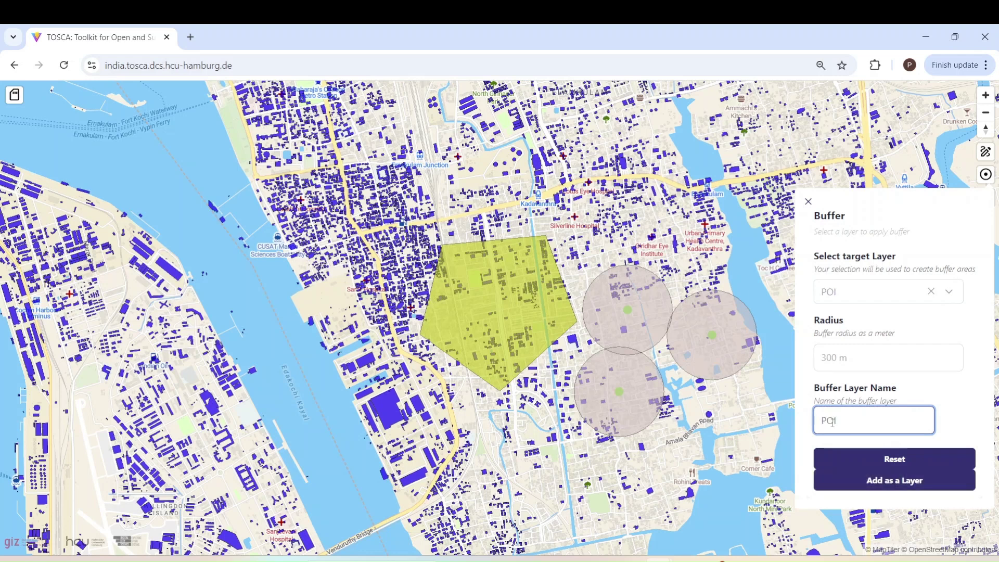
text(buffer)
click(869, 477)
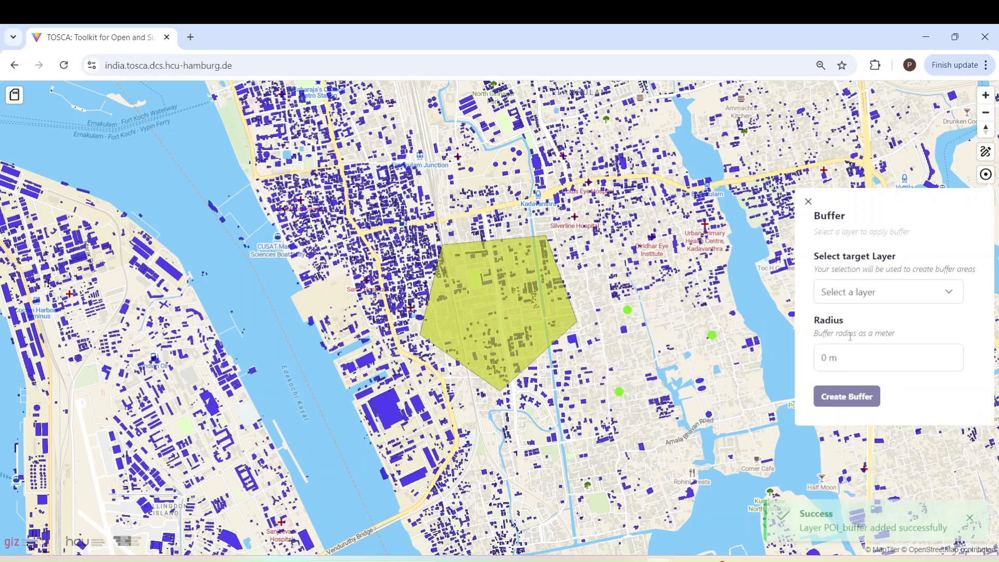
click(807, 203)
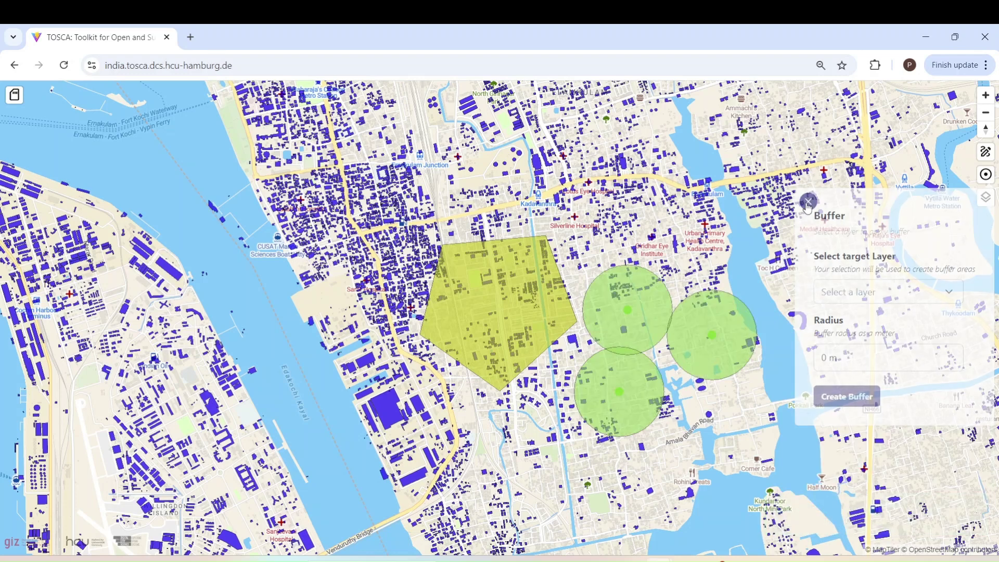